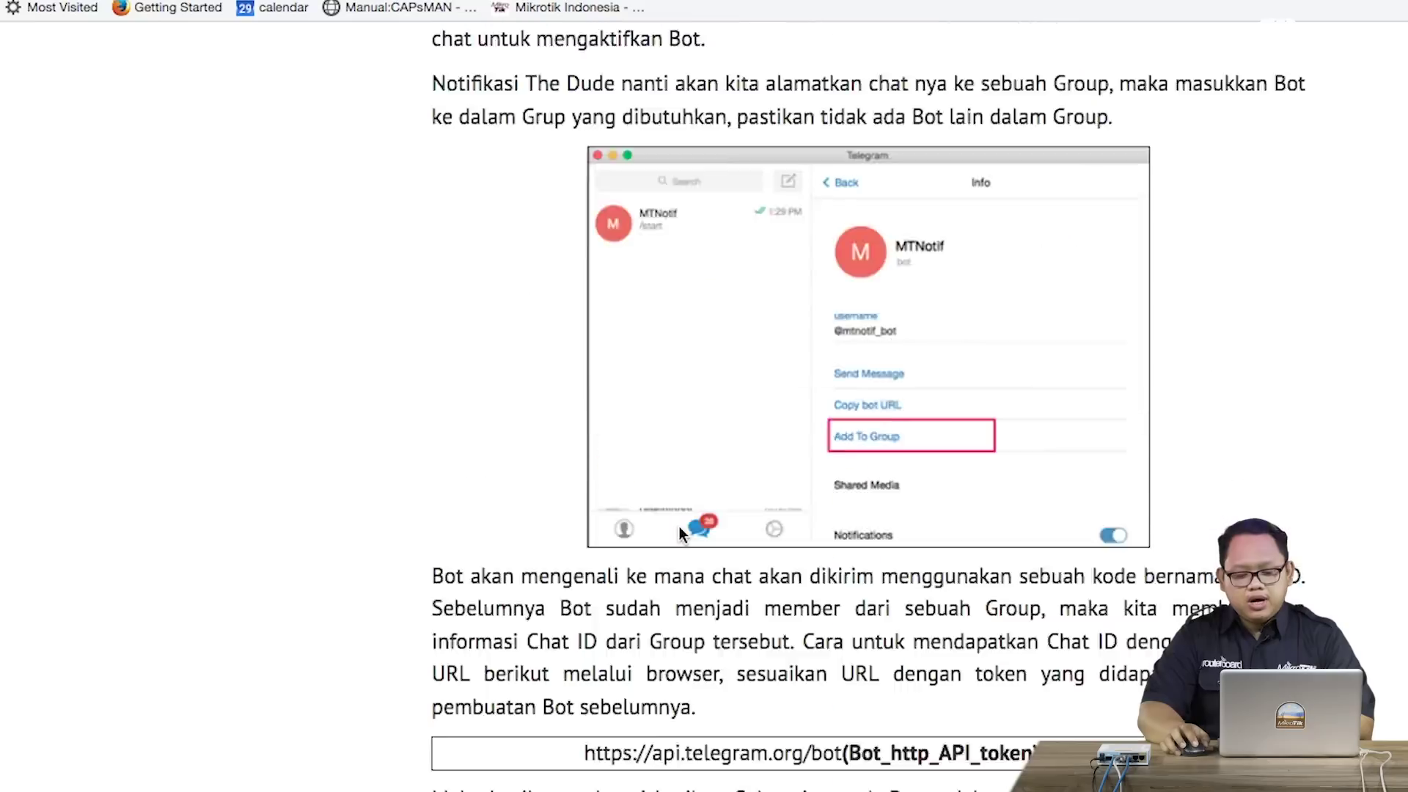
Step: Read the article's sections on obtaining the group Chat ID and the sendMessage URL format for Telegram notifications
{"action": "scroll", "coordinate": [679, 527], "scroll_direction": "down", "scroll_amount": 5}
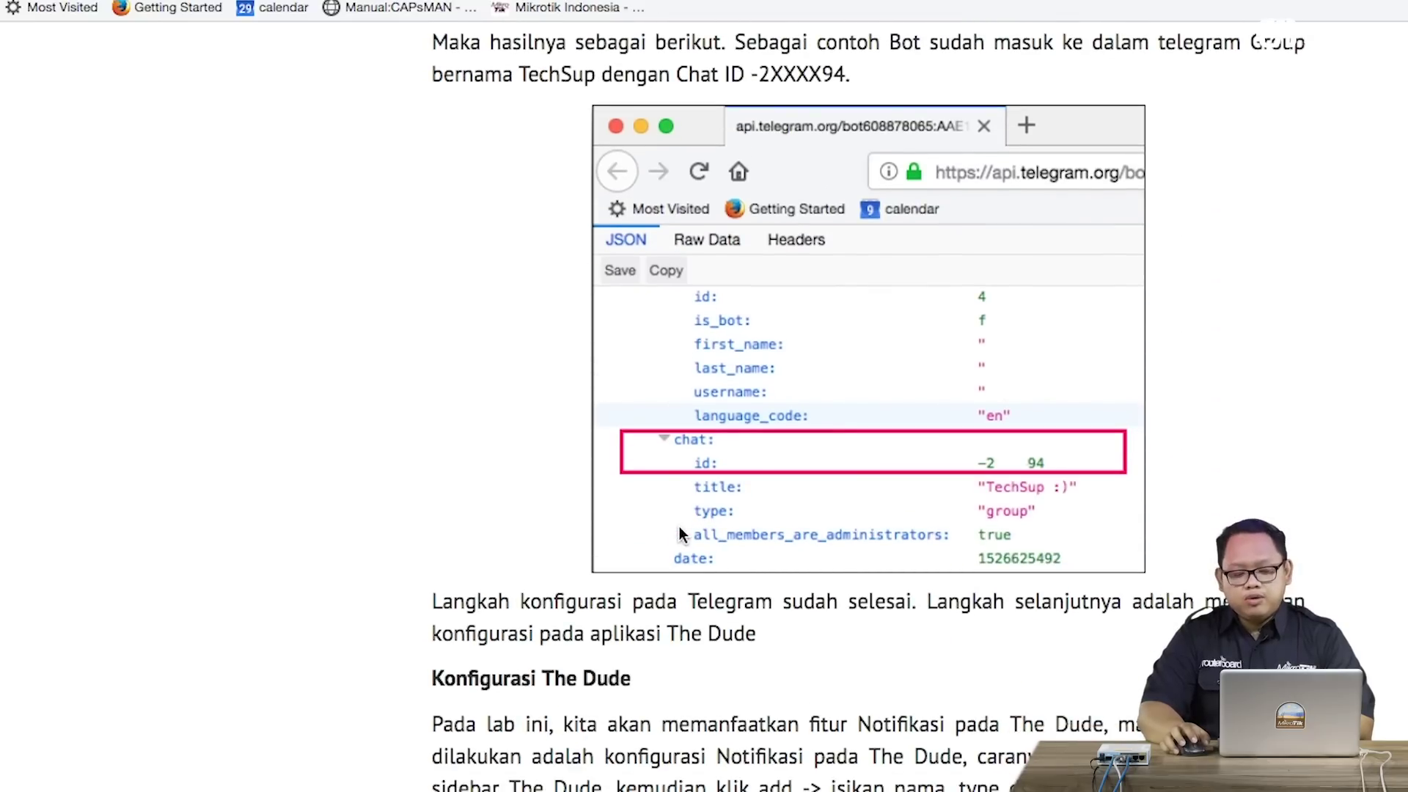
{"action": "scroll", "coordinate": [679, 527], "scroll_direction": "down", "scroll_amount": 5}
{"action": "scroll", "coordinate": [679, 527], "scroll_direction": "down", "scroll_amount": 7}
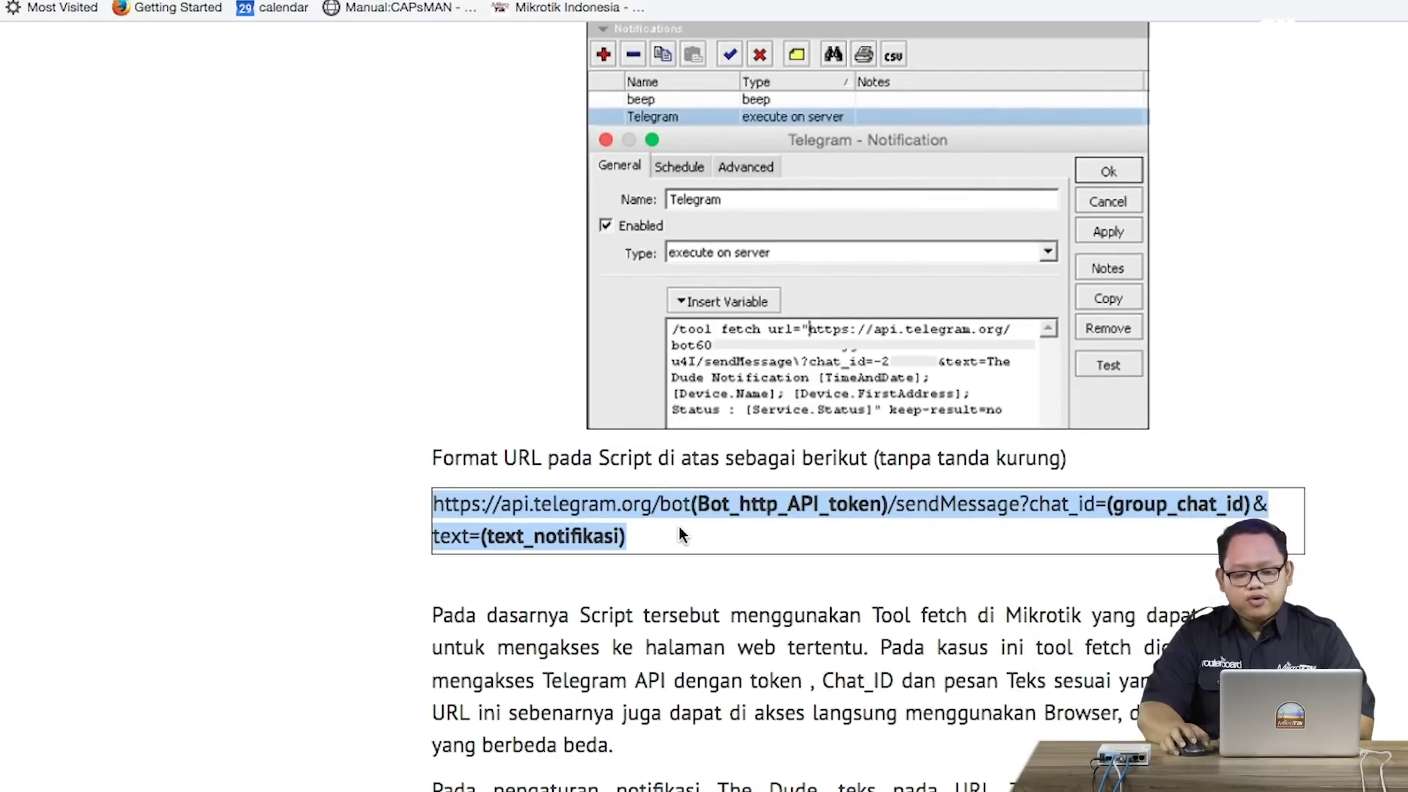
{"action": "scroll", "coordinate": [679, 527], "scroll_direction": "down", "scroll_amount": 1}
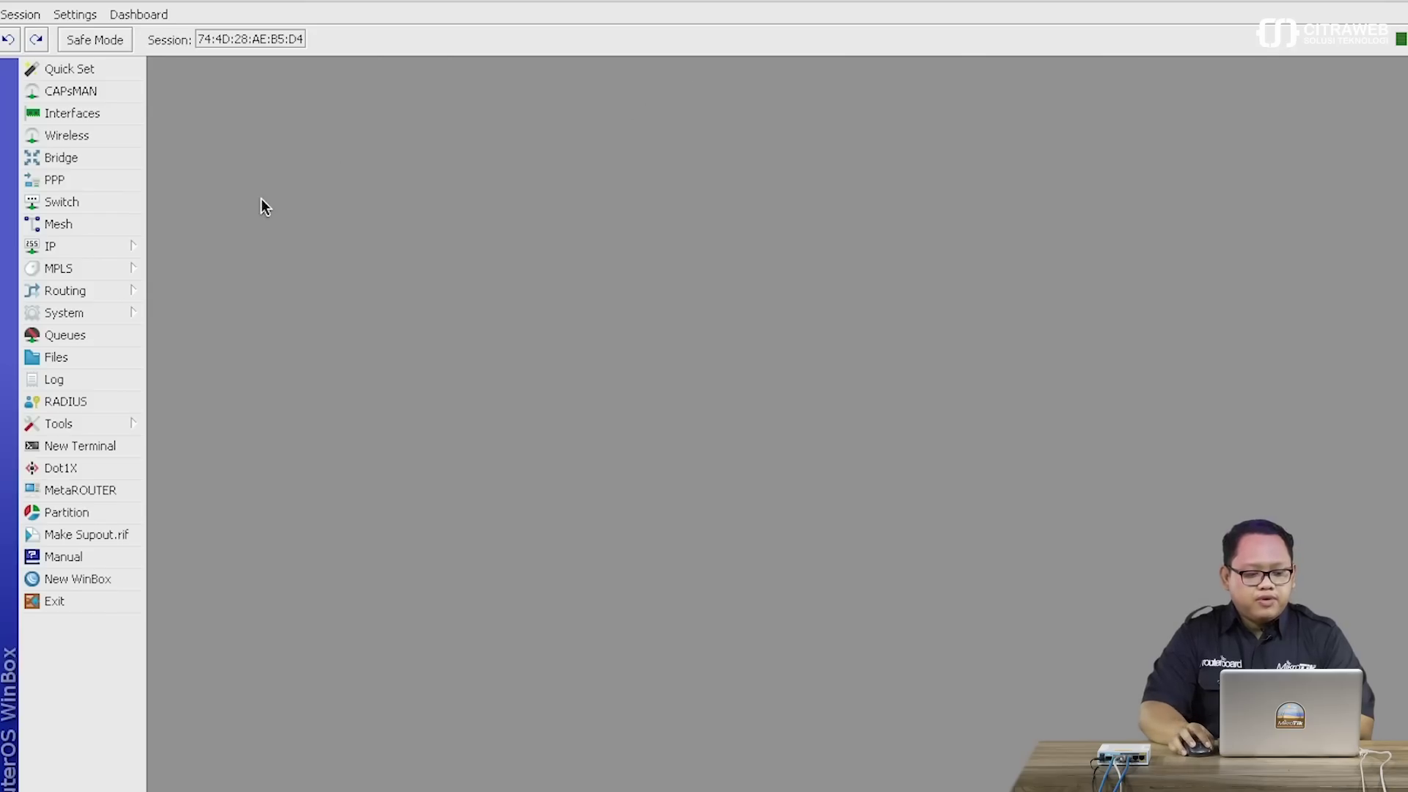
Step: Switch to WinBox and review the LAN, hotspot network and Server entries in the router's IP address list, closing it when done
{"action": "left_click", "coordinate": [127, 253]}
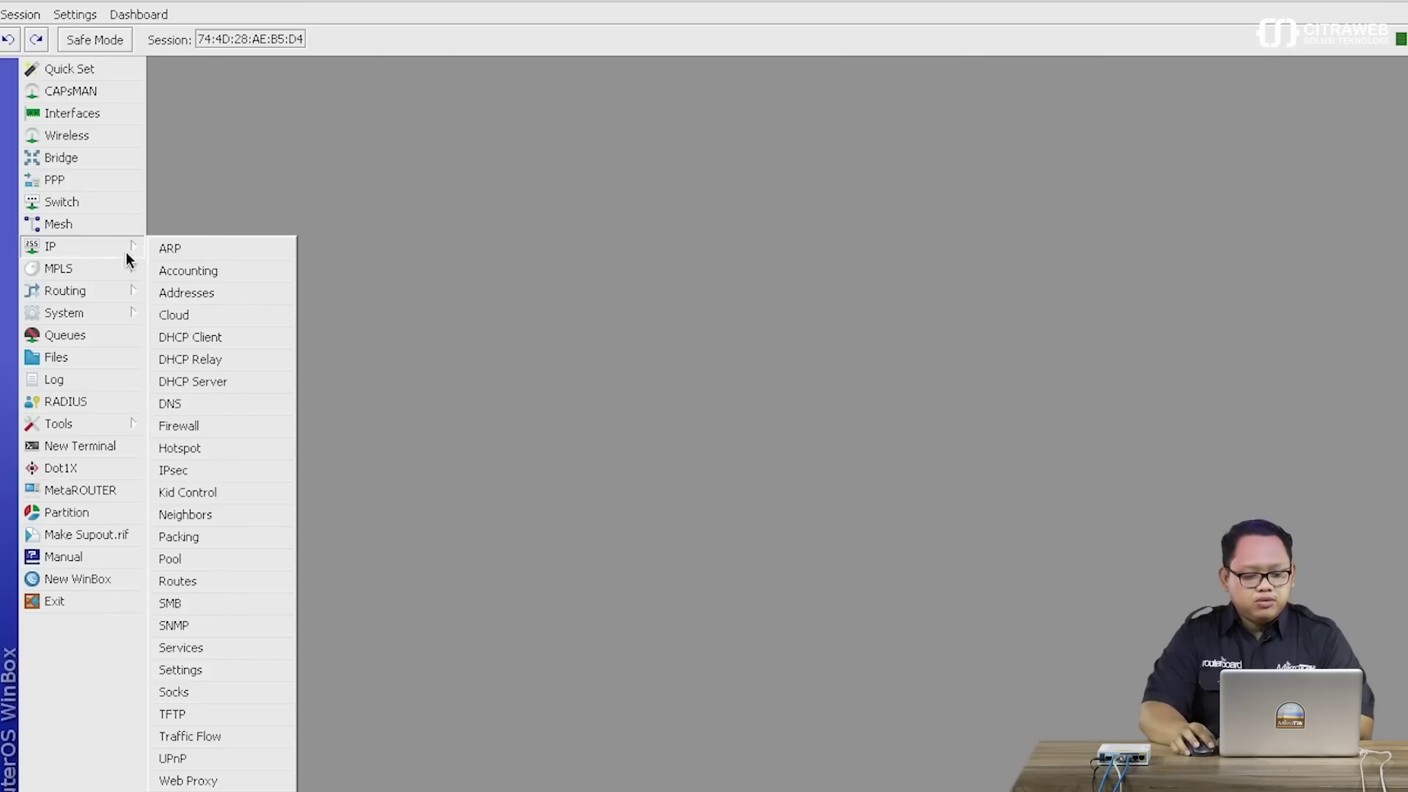
{"action": "left_click", "coordinate": [213, 294]}
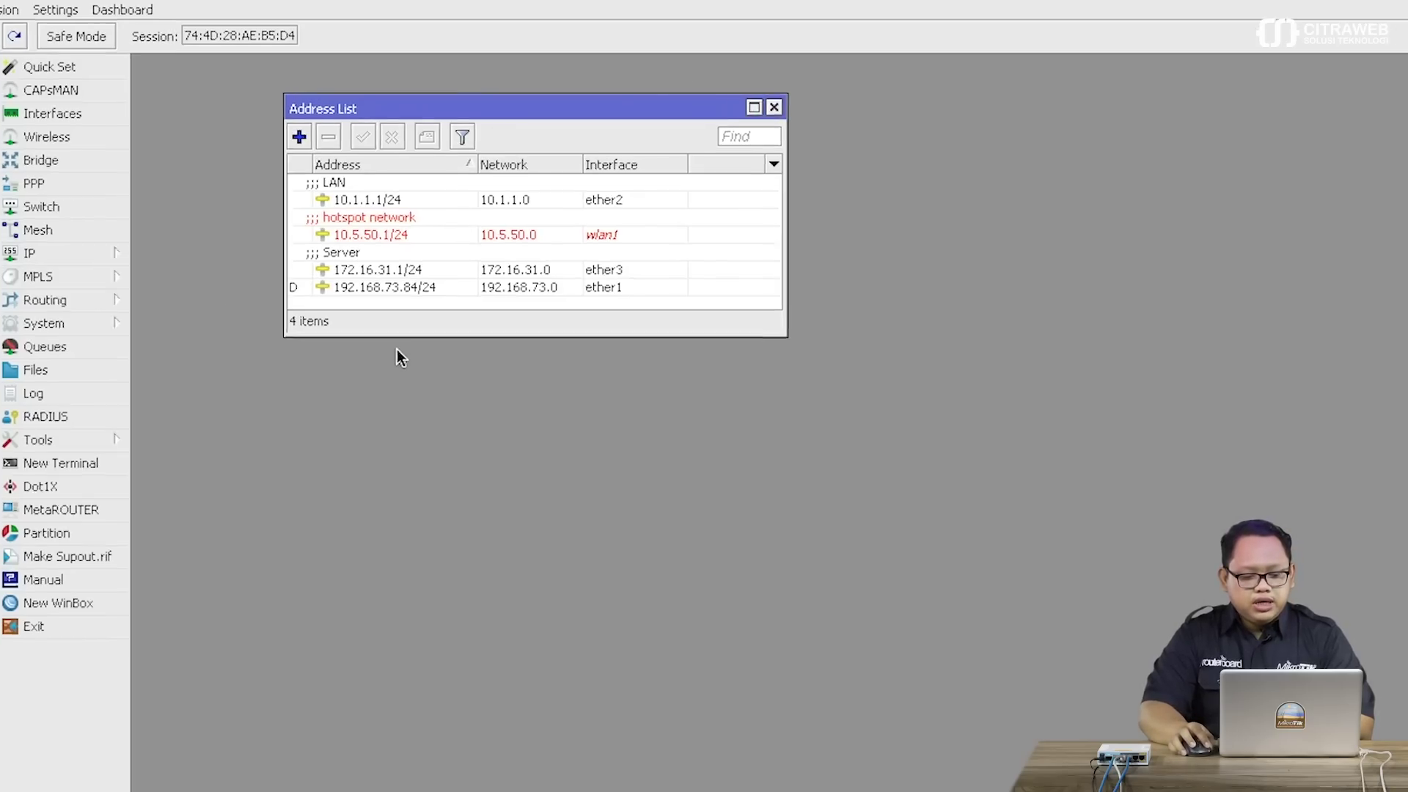
{"action": "left_click_drag", "start_coordinate": [393, 325], "coordinate": [390, 372]}
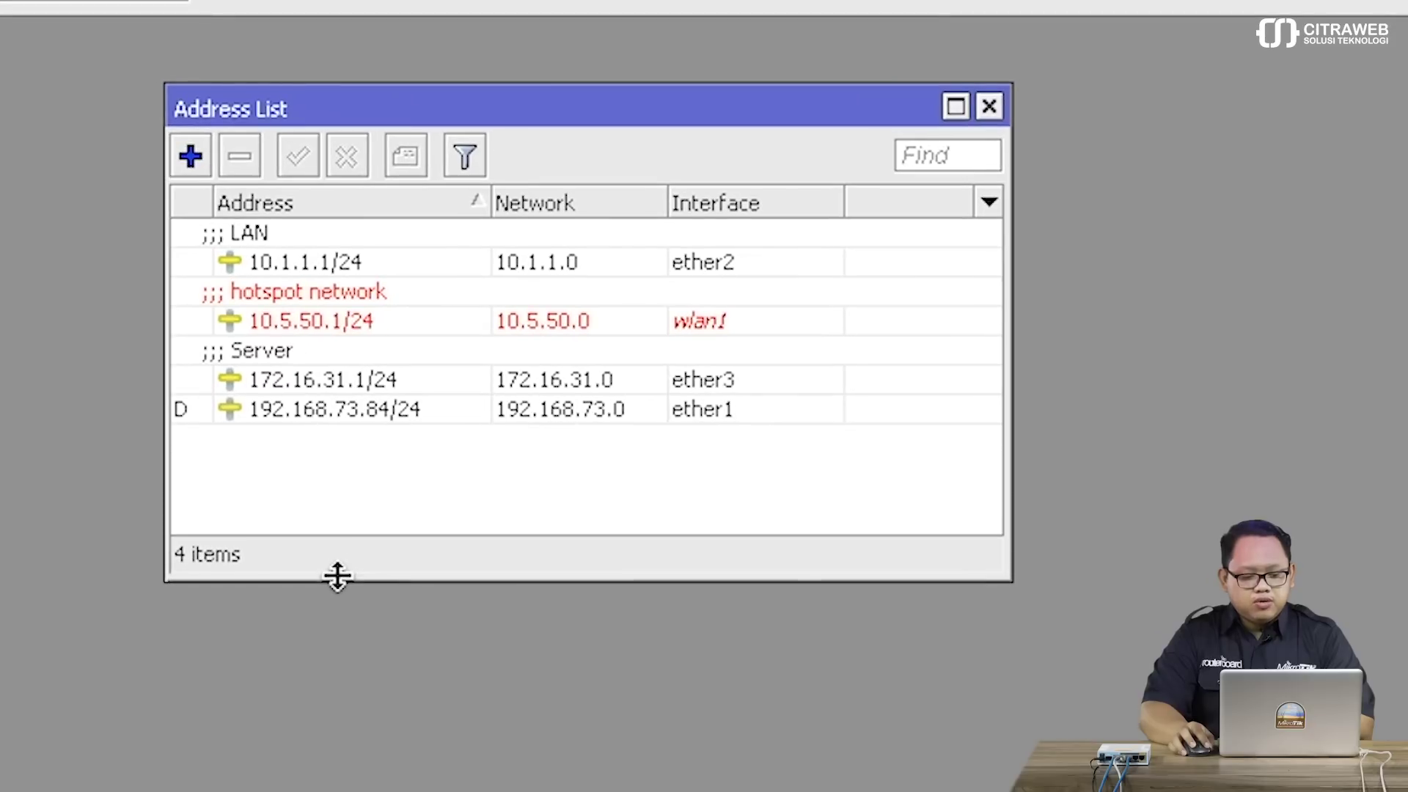
{"action": "left_click", "coordinate": [435, 269]}
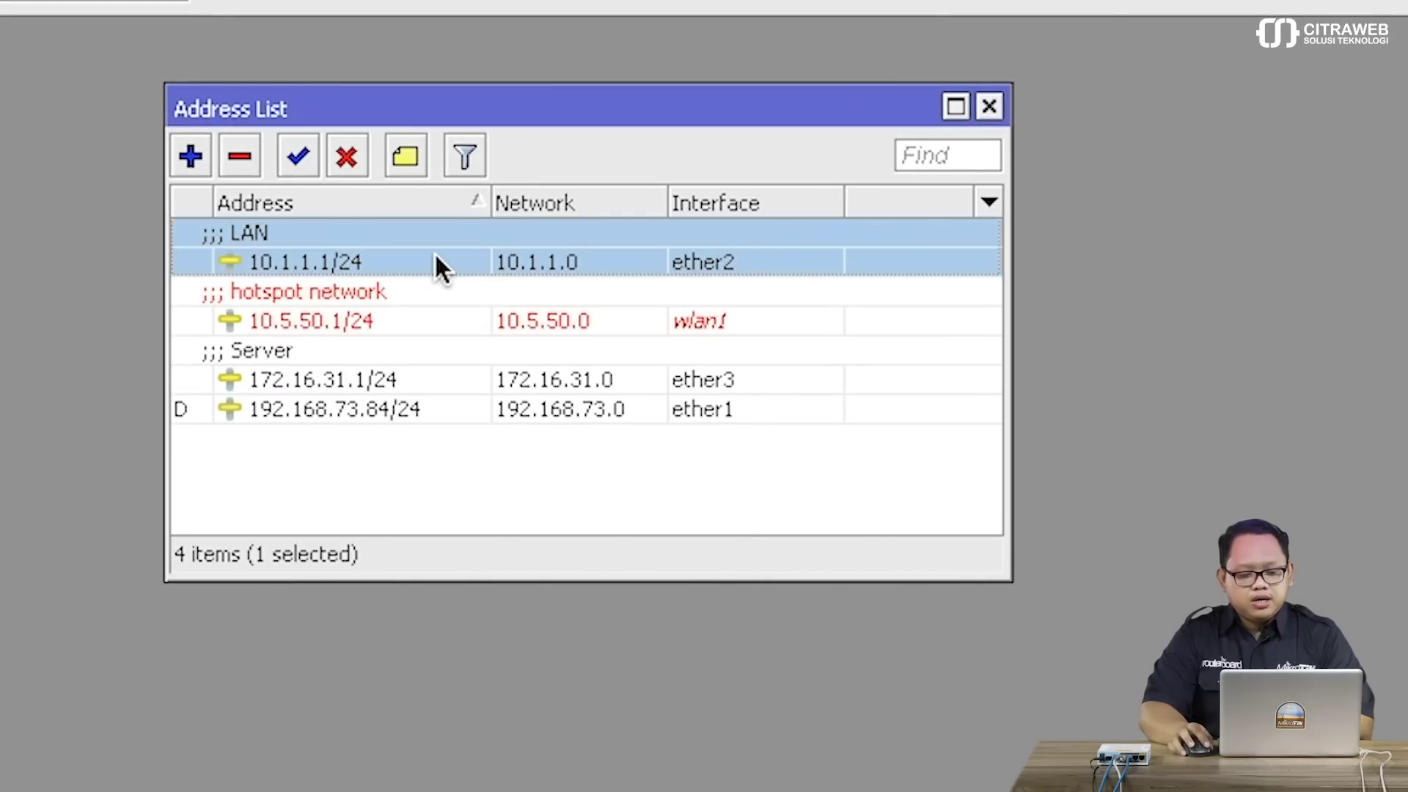
{"action": "left_click", "coordinate": [426, 312]}
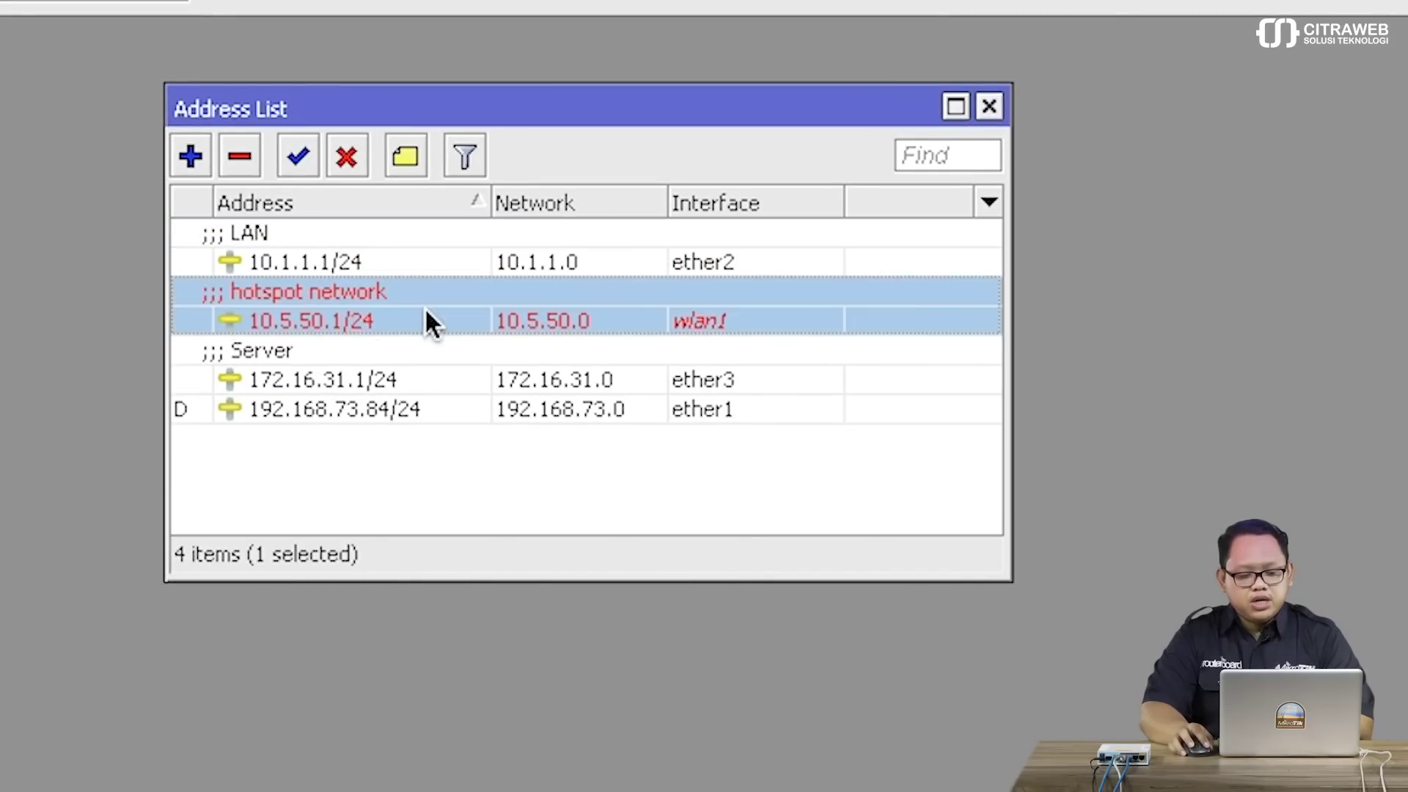
{"action": "left_click", "coordinate": [421, 378]}
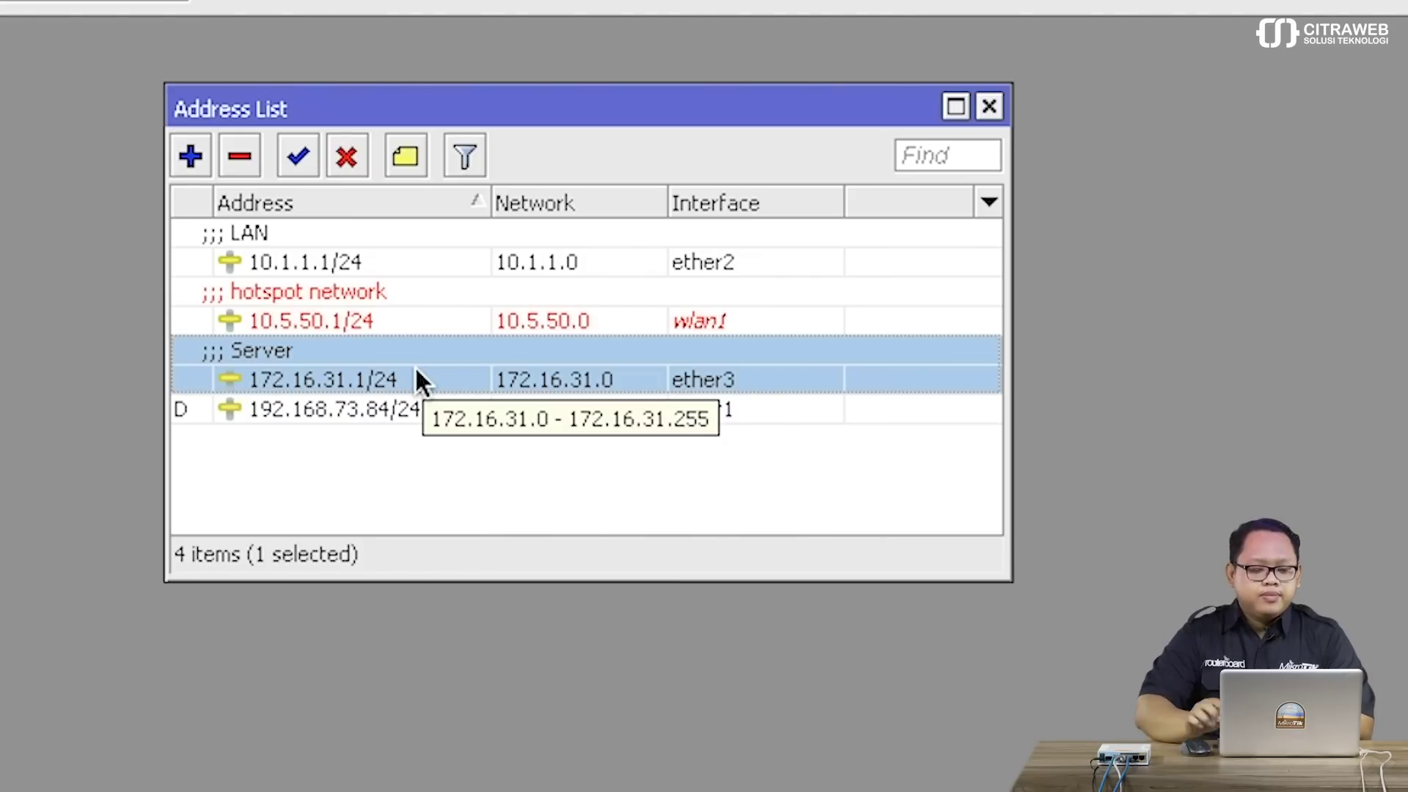
{"action": "left_click_drag", "start_coordinate": [557, 104], "coordinate": [546, 74]}
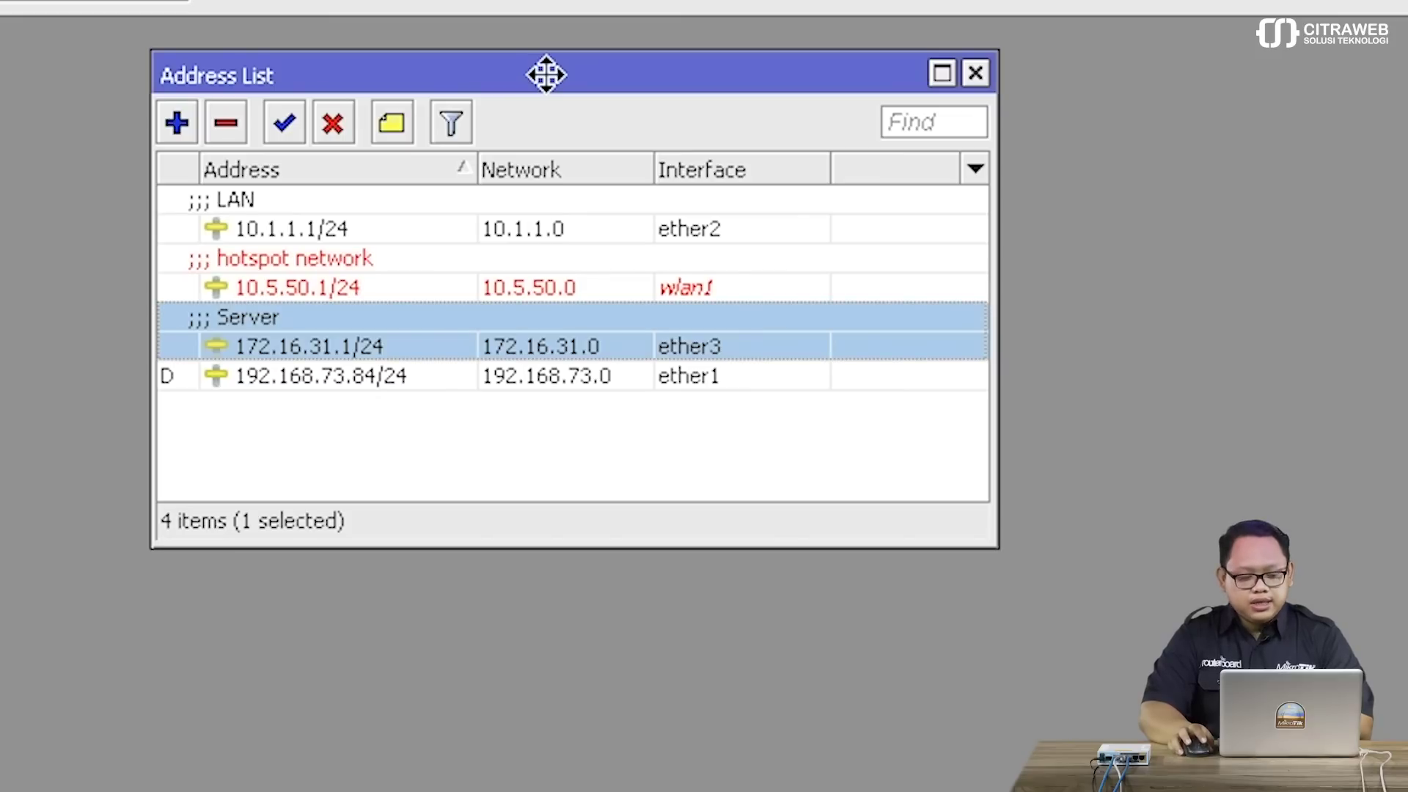
{"action": "left_click", "coordinate": [974, 74]}
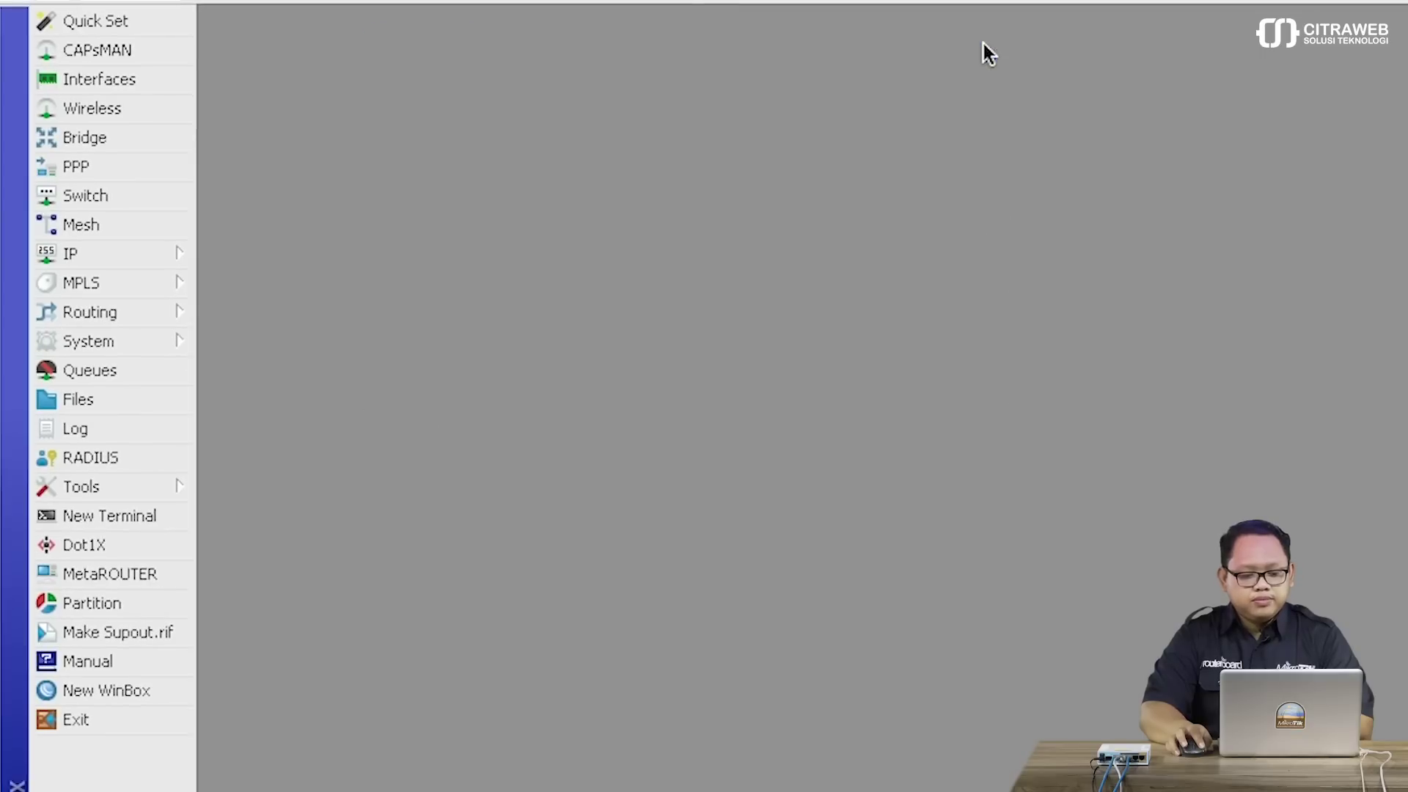
Step: Open the router's script list, resize it, and examine the Server UP script's Telegram fetch command without changing it
{"action": "left_click", "coordinate": [168, 339]}
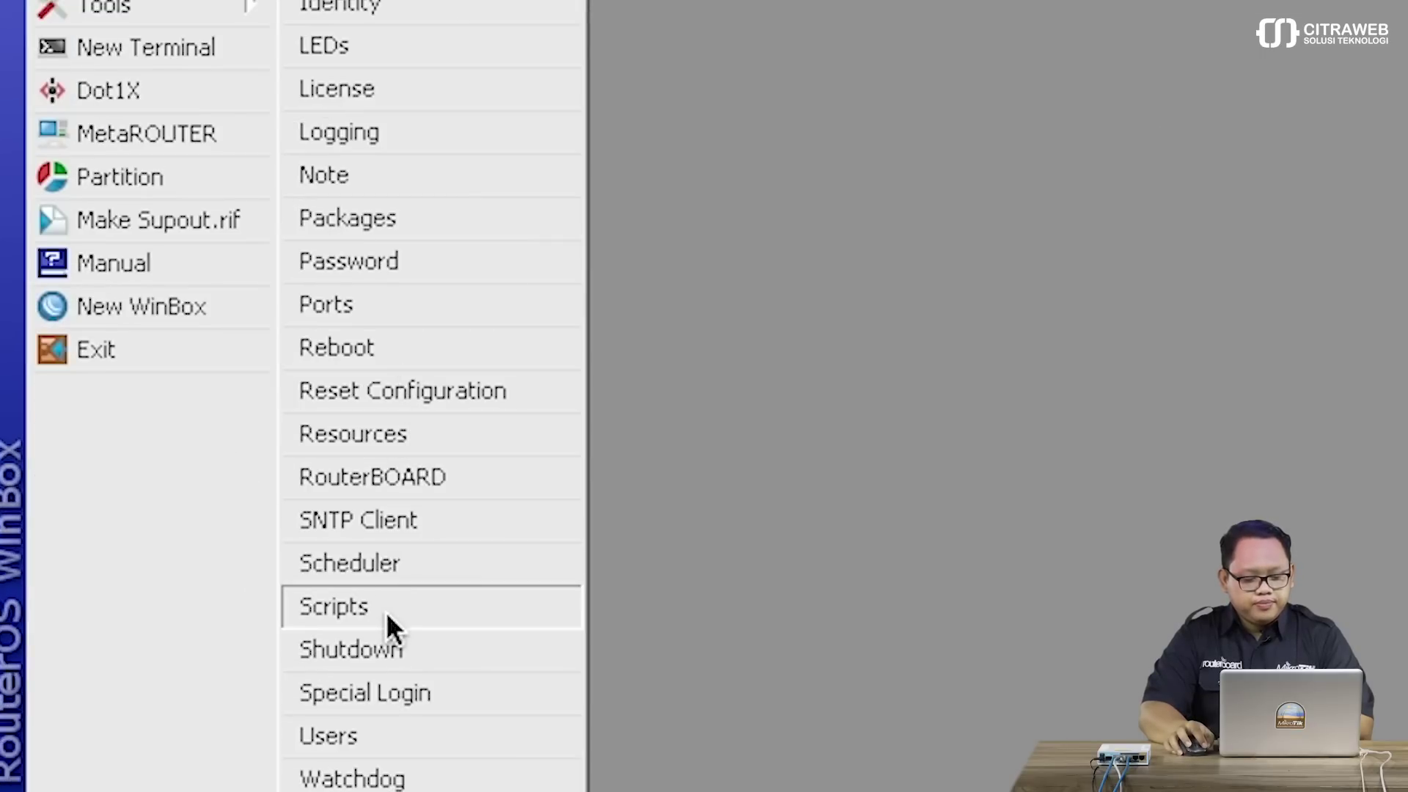
{"action": "left_click", "coordinate": [323, 779]}
{"action": "left_click_drag", "start_coordinate": [497, 103], "coordinate": [496, 88]}
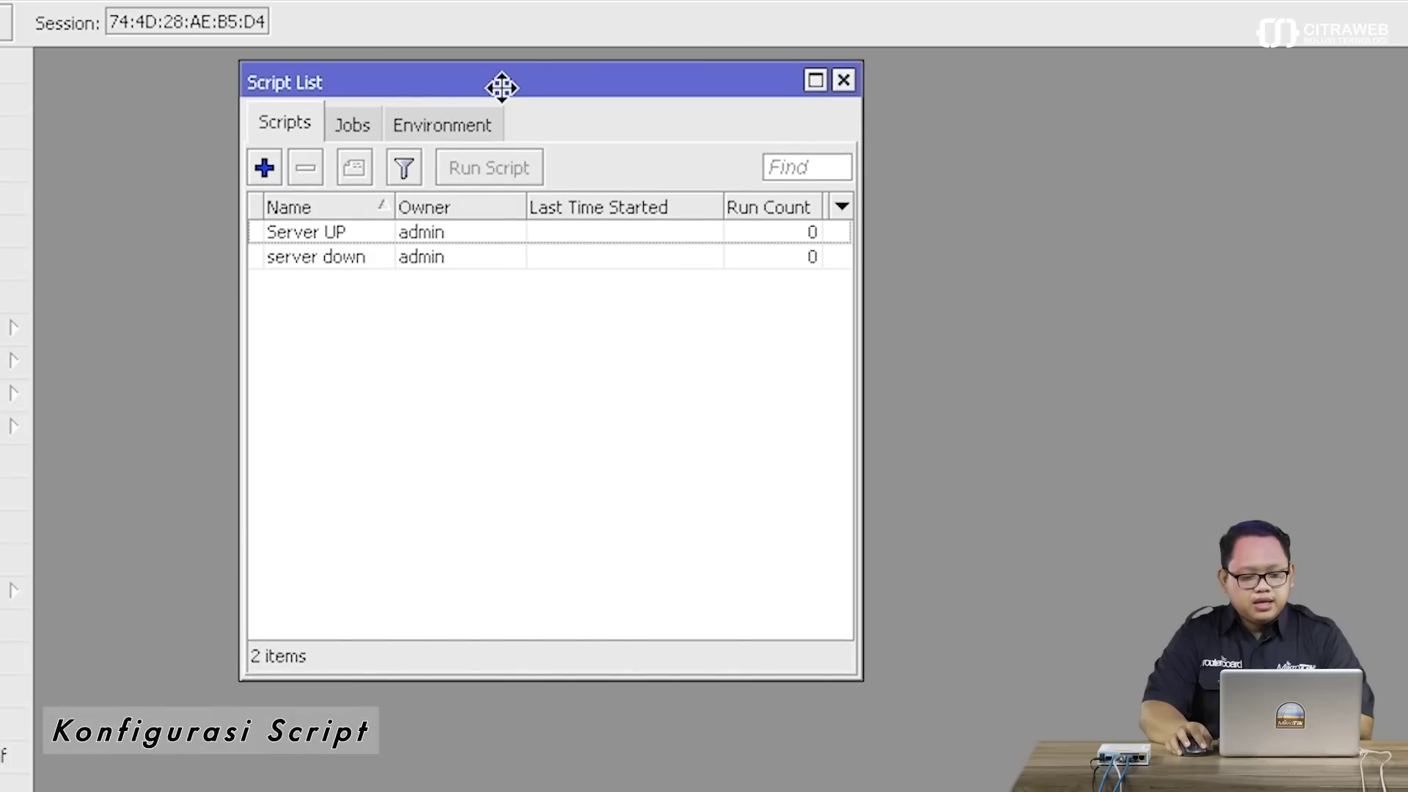
{"action": "left_click_drag", "start_coordinate": [853, 678], "coordinate": [1140, 437]}
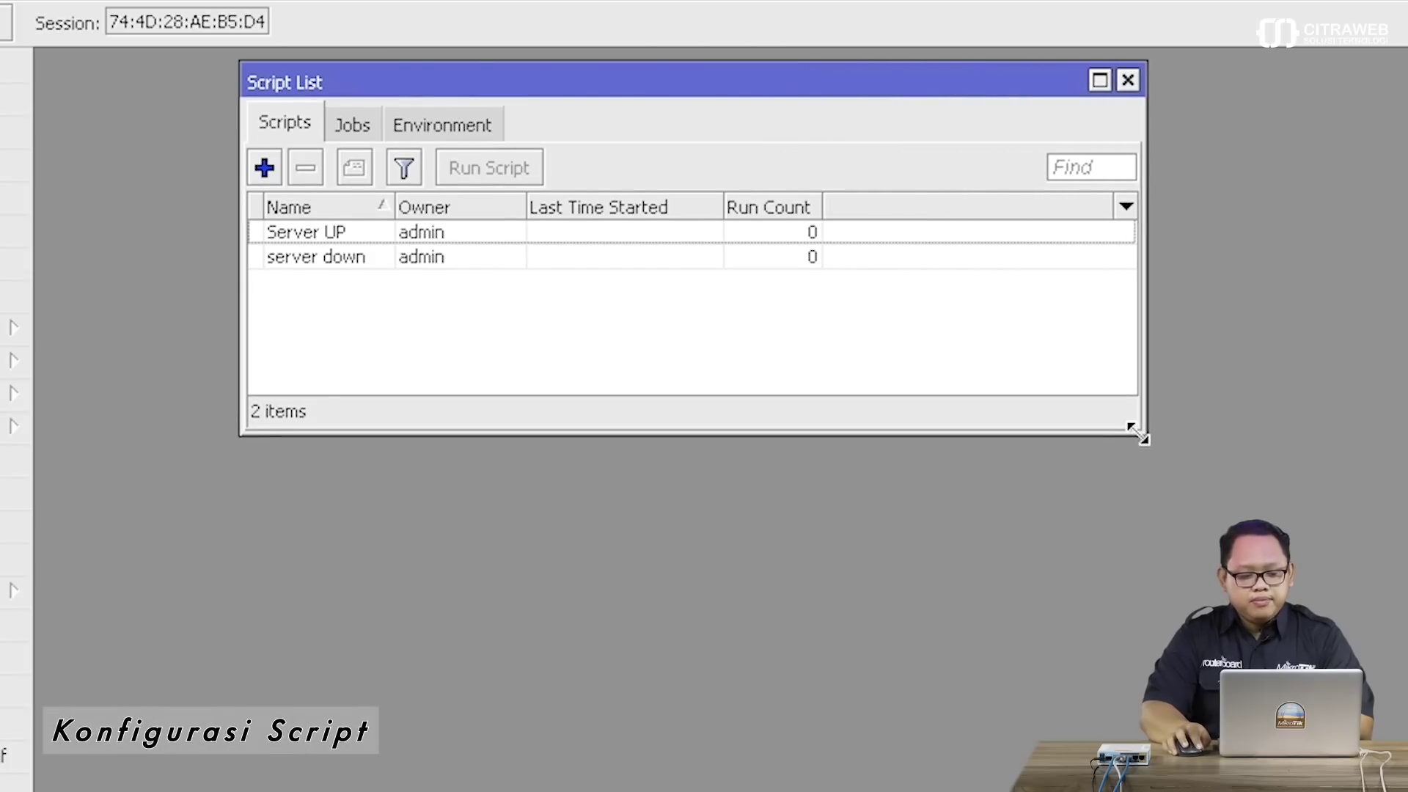
{"action": "left_click", "coordinate": [457, 232]}
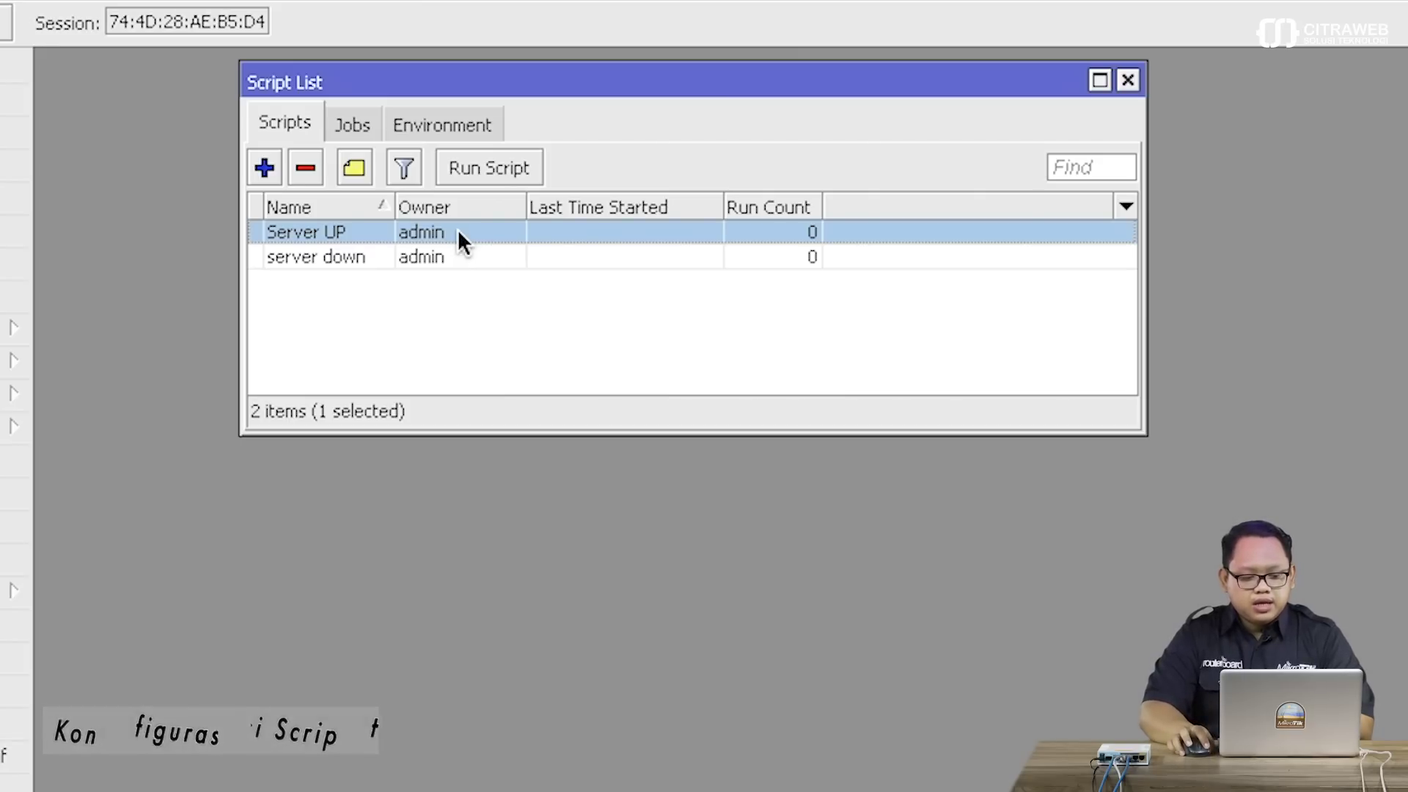
{"action": "double_click", "coordinate": [458, 229]}
{"action": "left_click_drag", "start_coordinate": [823, 242], "coordinate": [712, 79]}
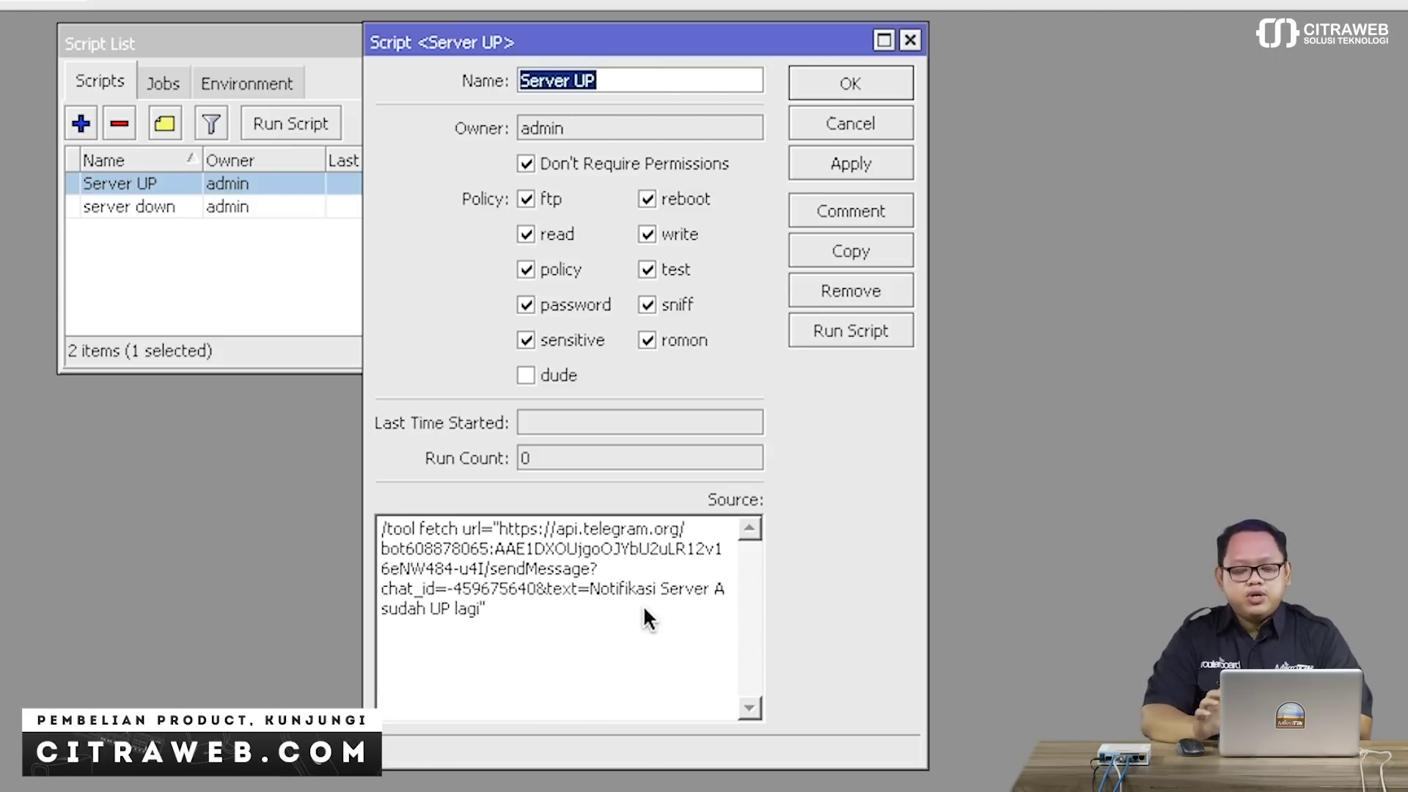
{"action": "left_click", "coordinate": [849, 125]}
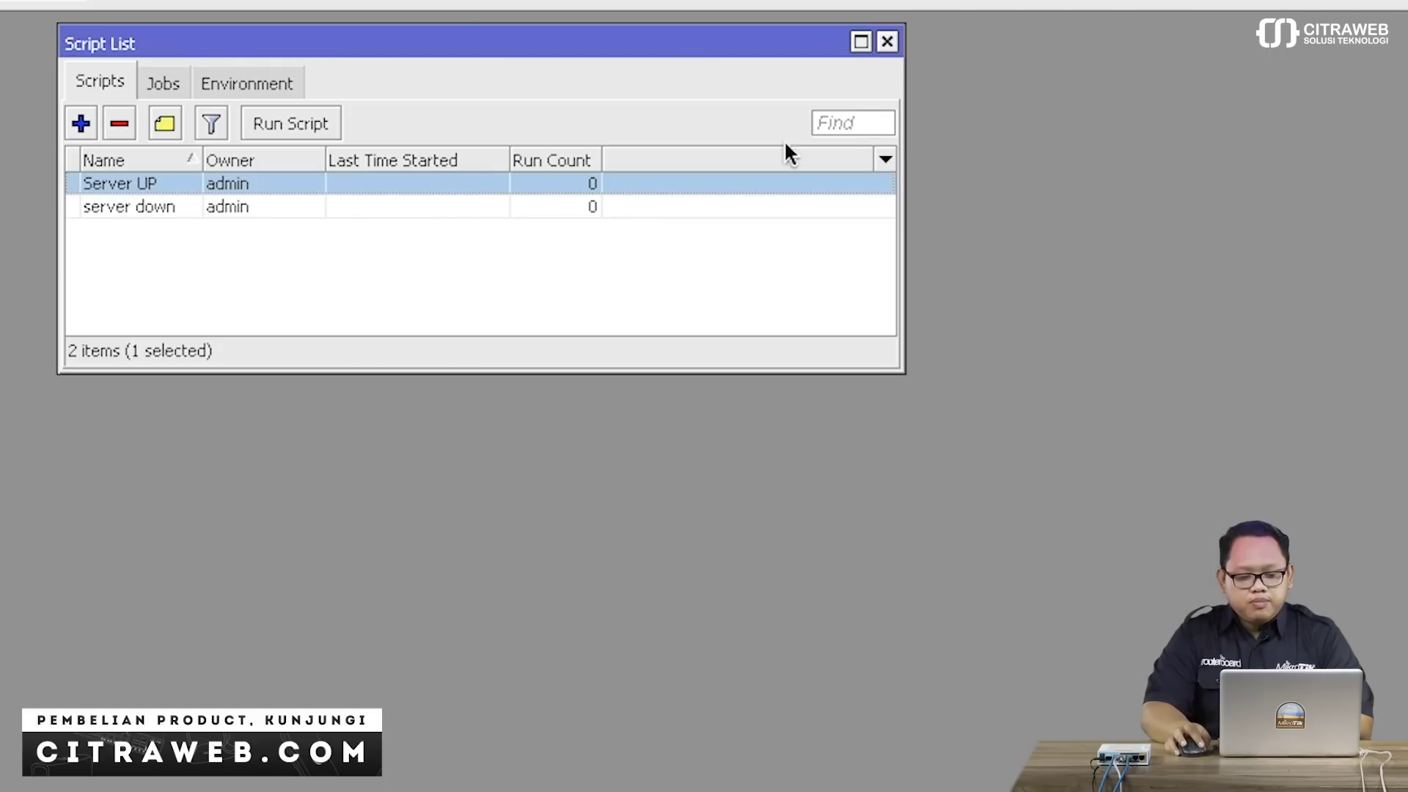
Step: Examine the server down script's notification text, close it without changes, and compare the two entries in the script list
{"action": "double_click", "coordinate": [166, 206]}
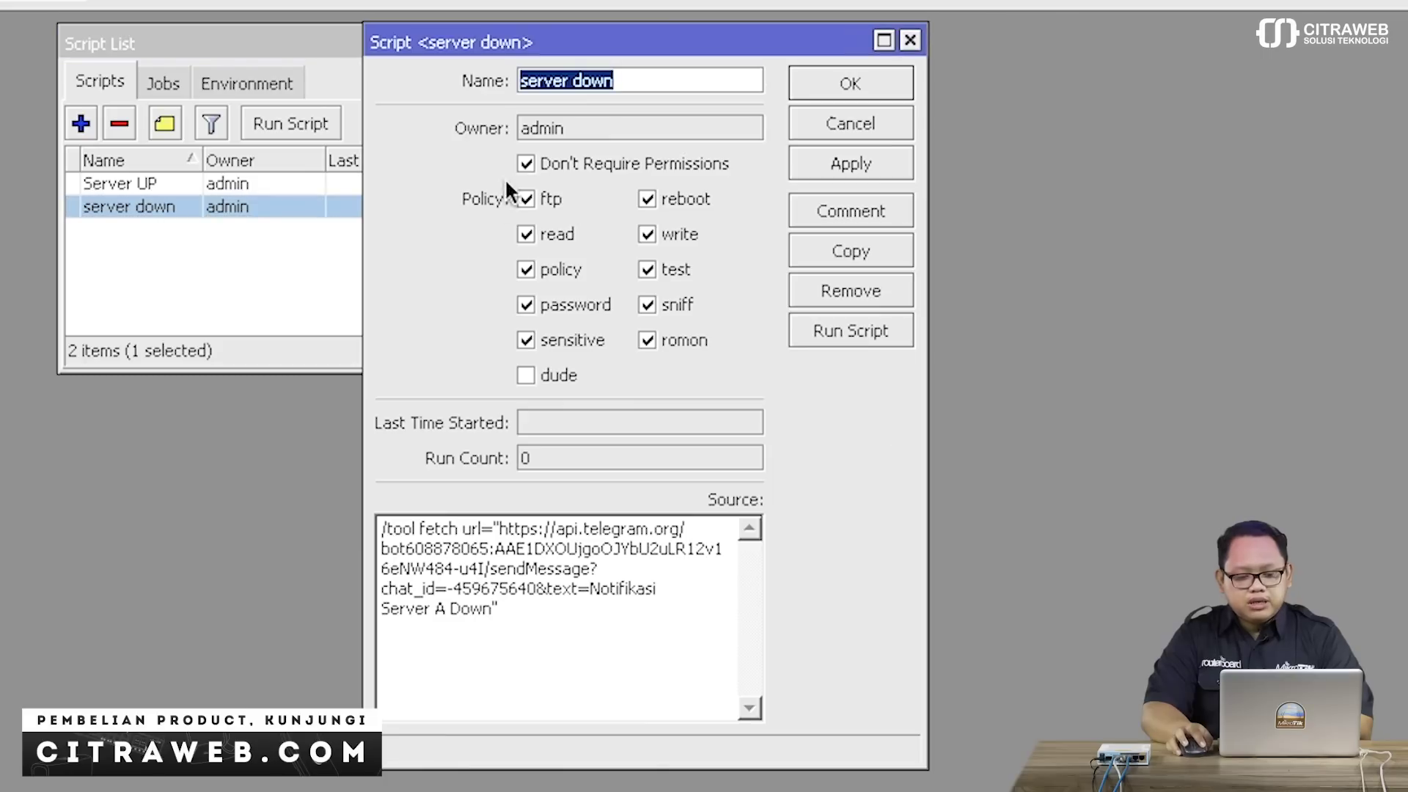
{"action": "left_click", "coordinate": [552, 602]}
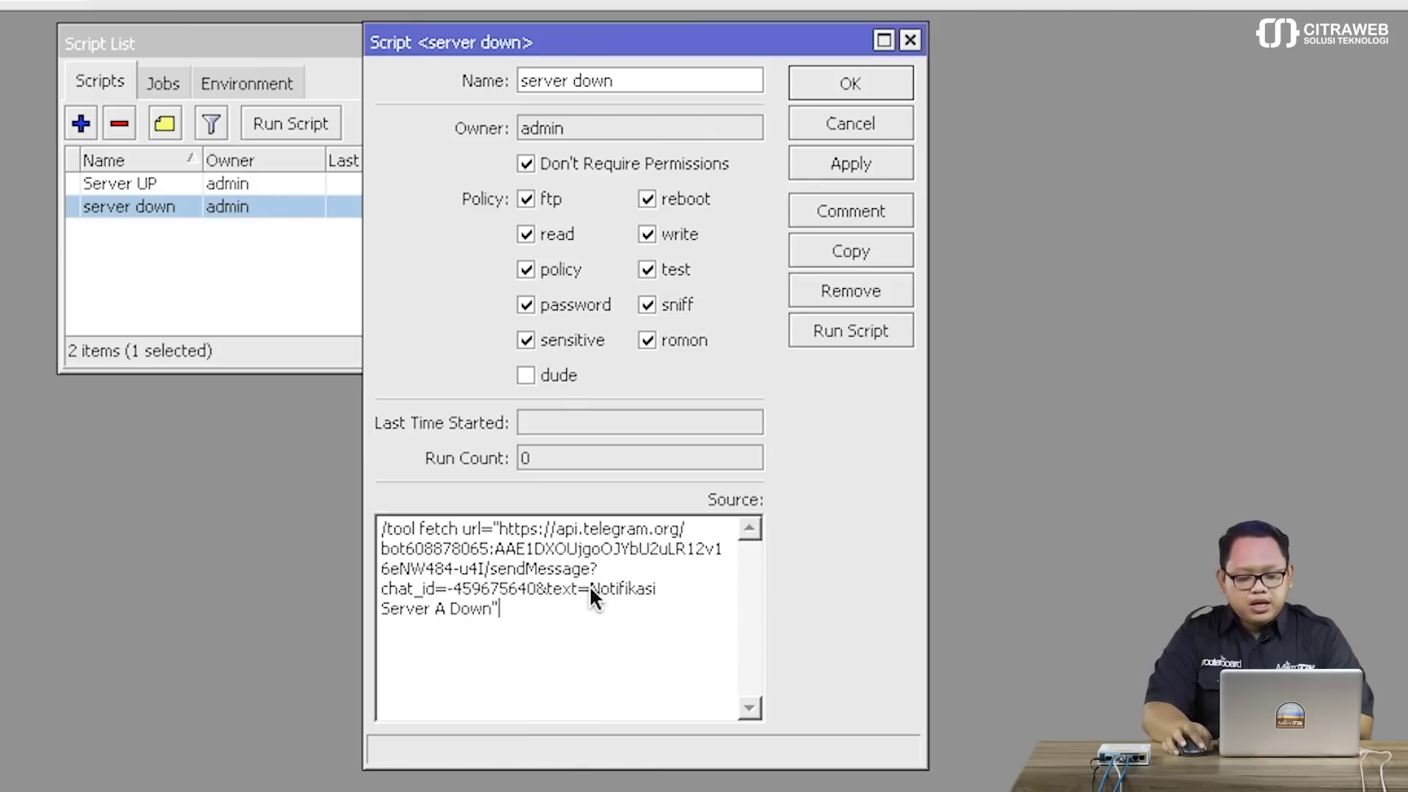
{"action": "left_click_drag", "start_coordinate": [590, 588], "coordinate": [620, 616]}
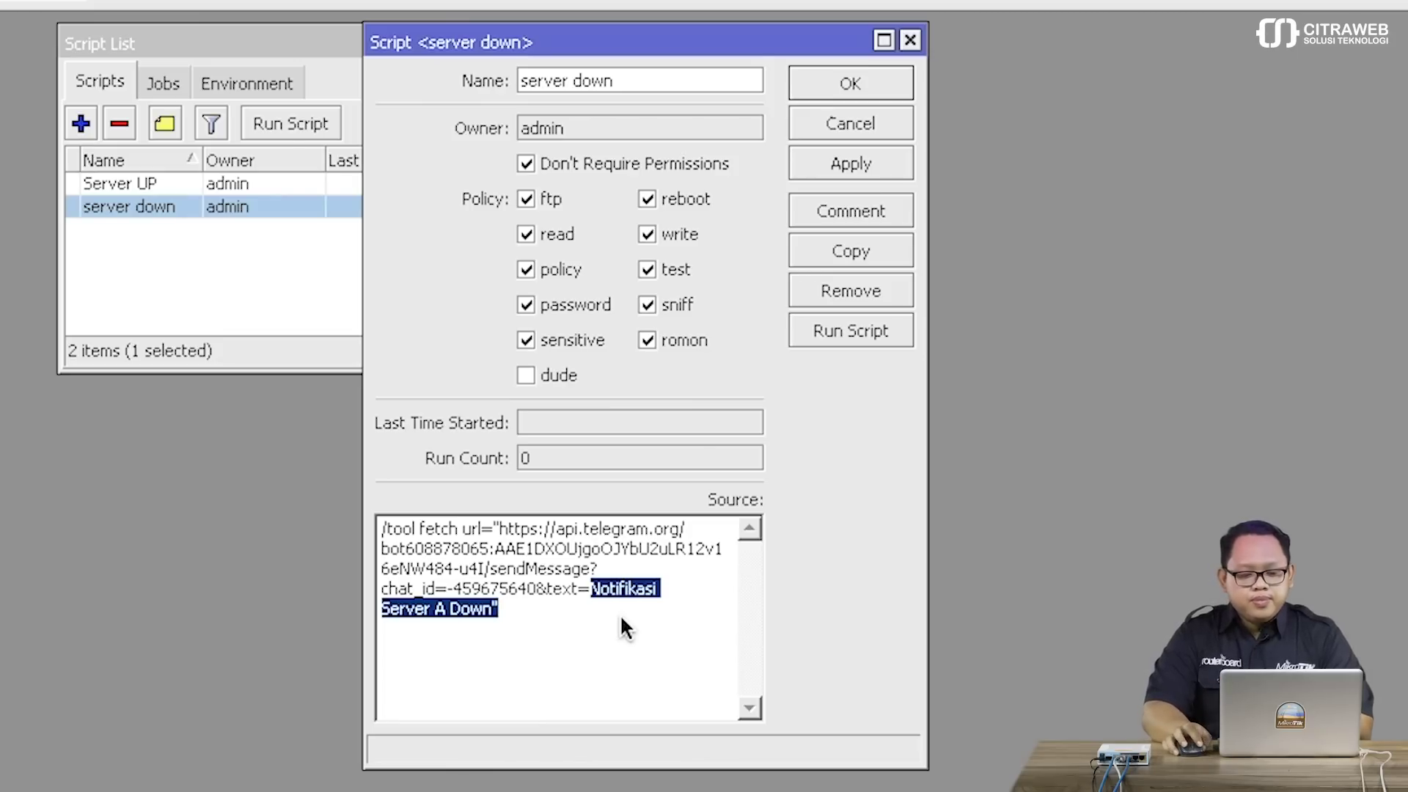
{"action": "left_click", "coordinate": [865, 122]}
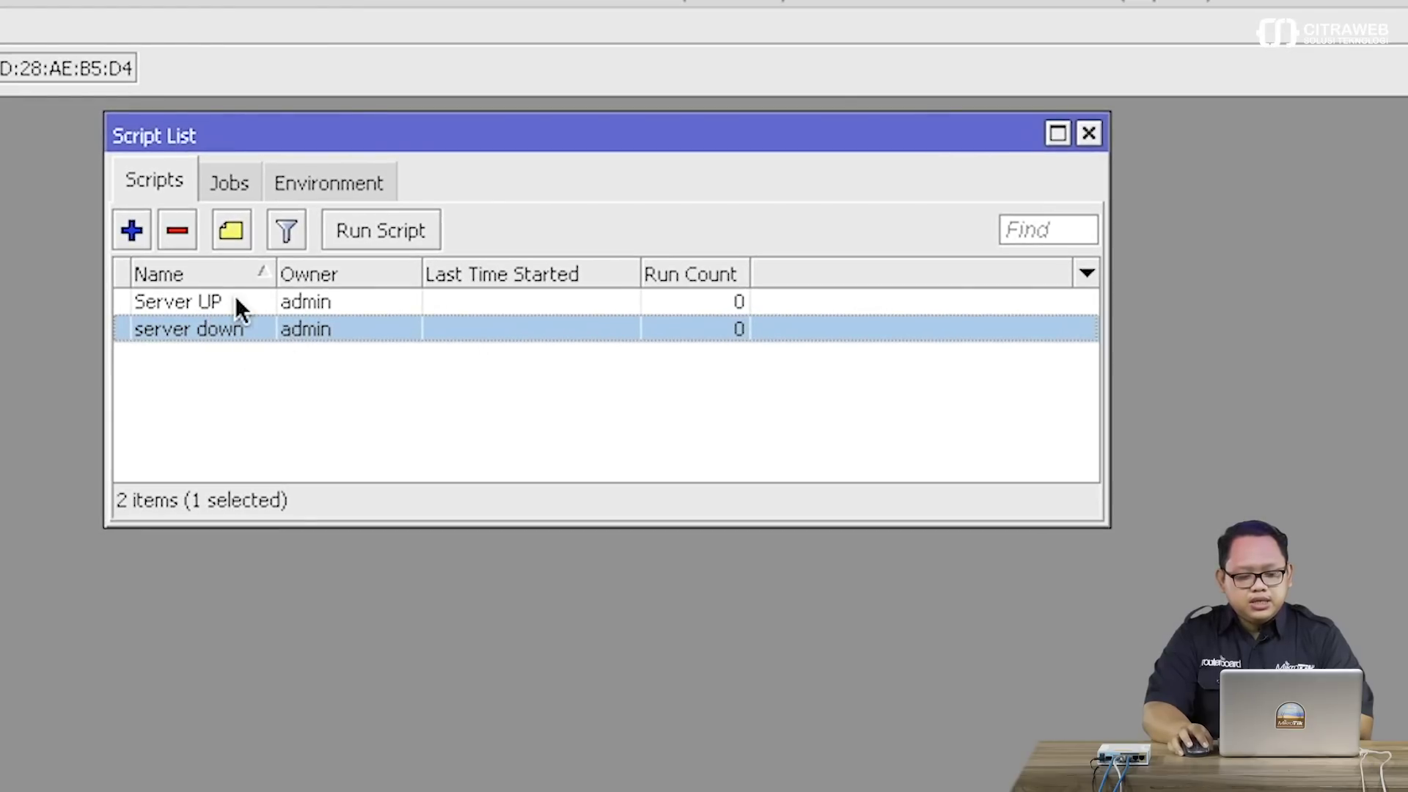
{"action": "left_click", "coordinate": [234, 299]}
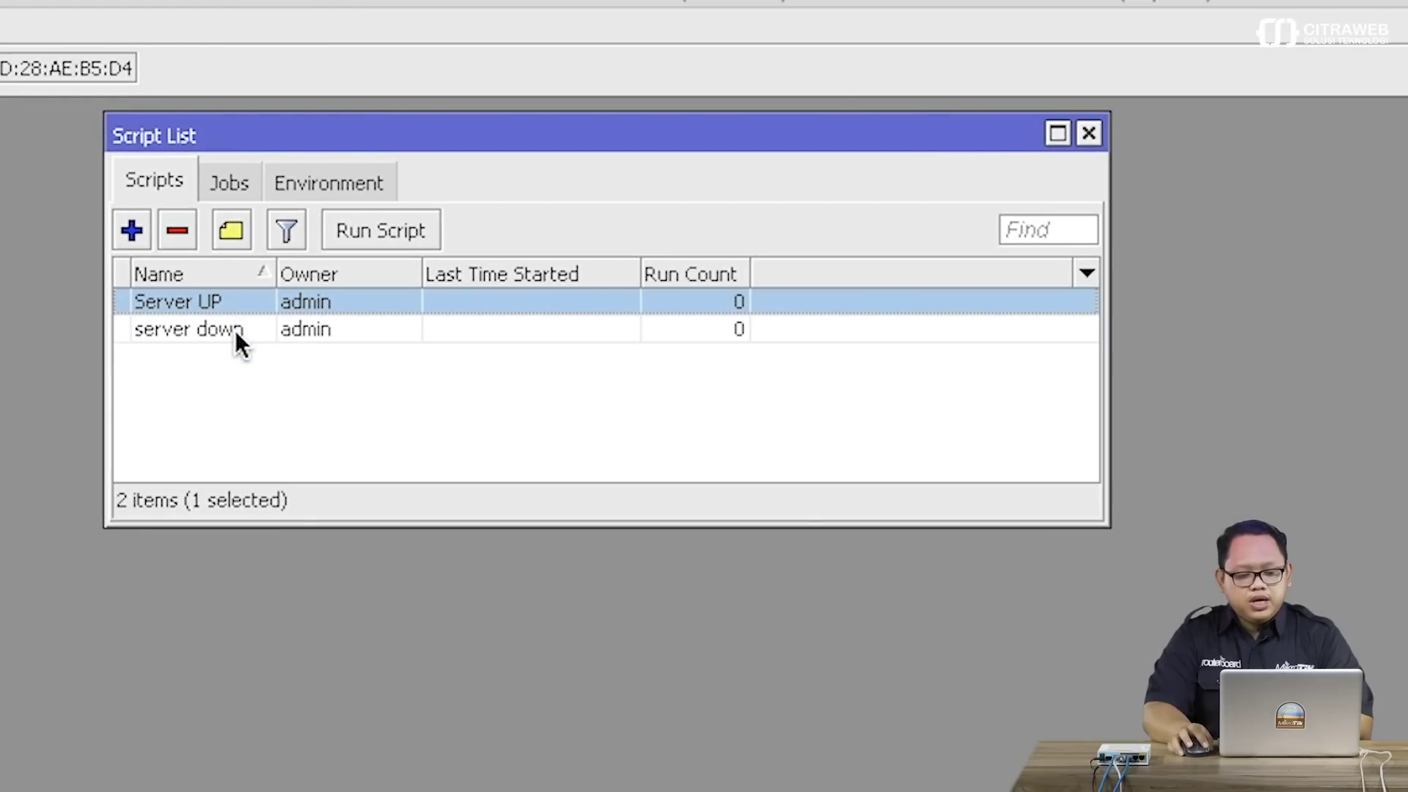
{"action": "left_click", "coordinate": [235, 332]}
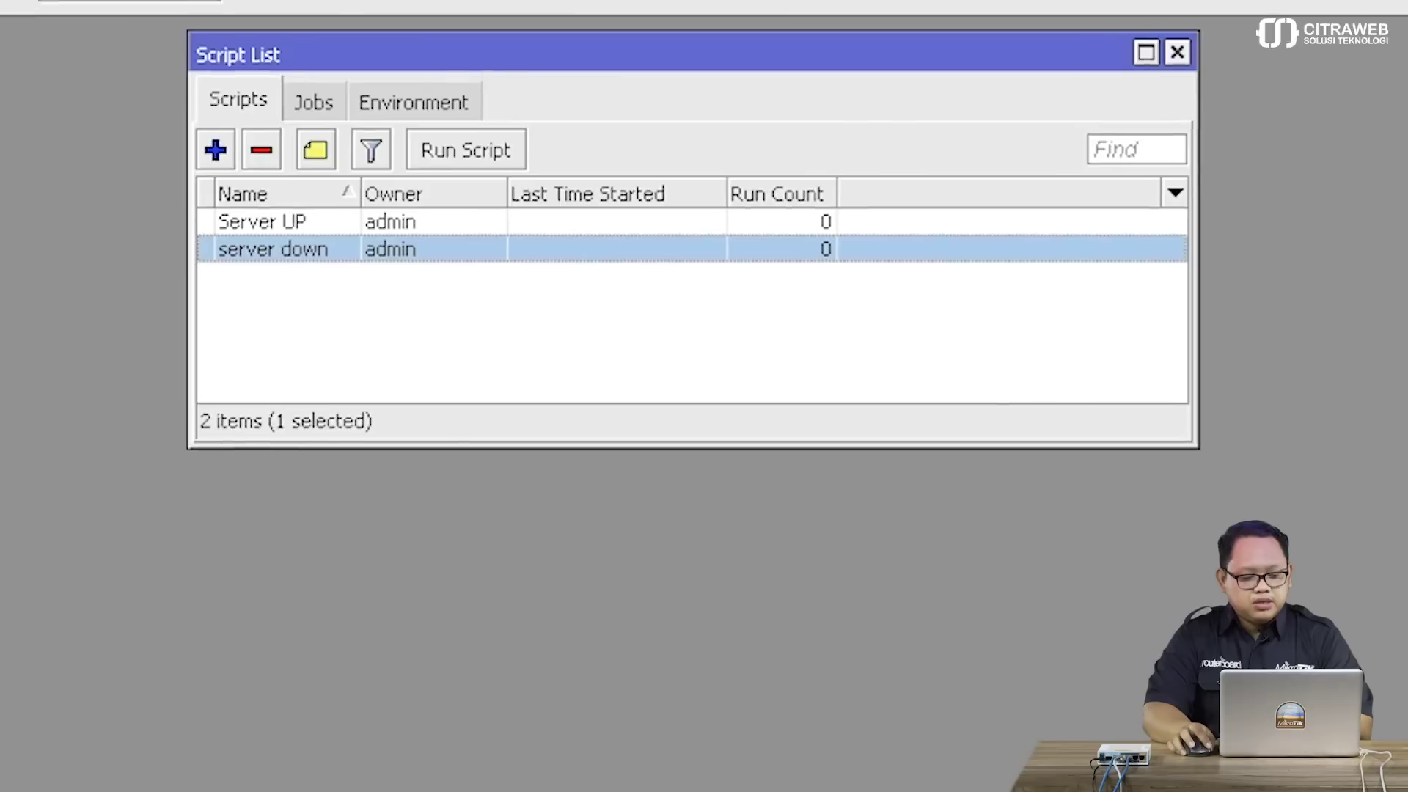
Step: Open the Netwatch entry for host 172.16.31.5 and review its host address, interval, timeout and status
{"action": "left_click", "coordinate": [187, 351]}
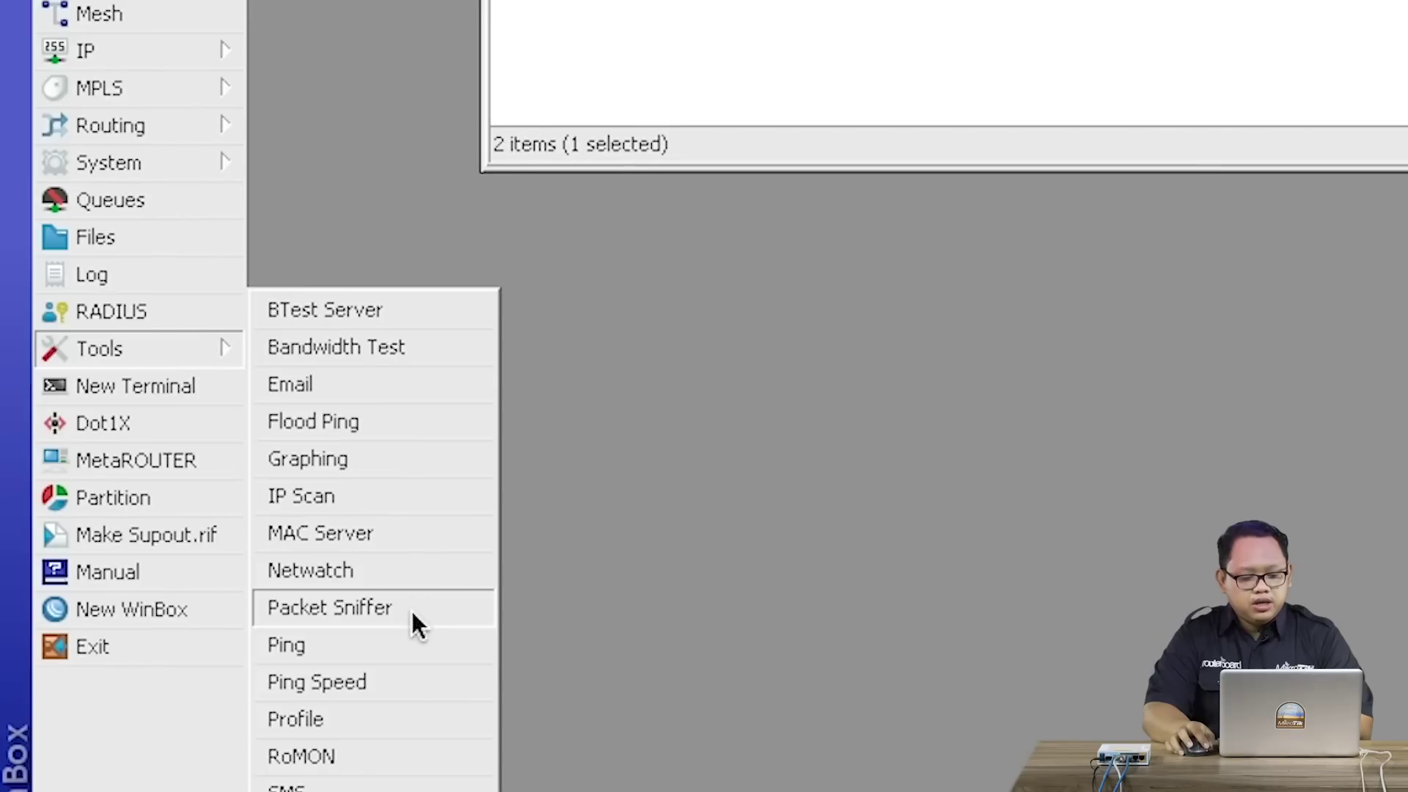
{"action": "left_click", "coordinate": [428, 576]}
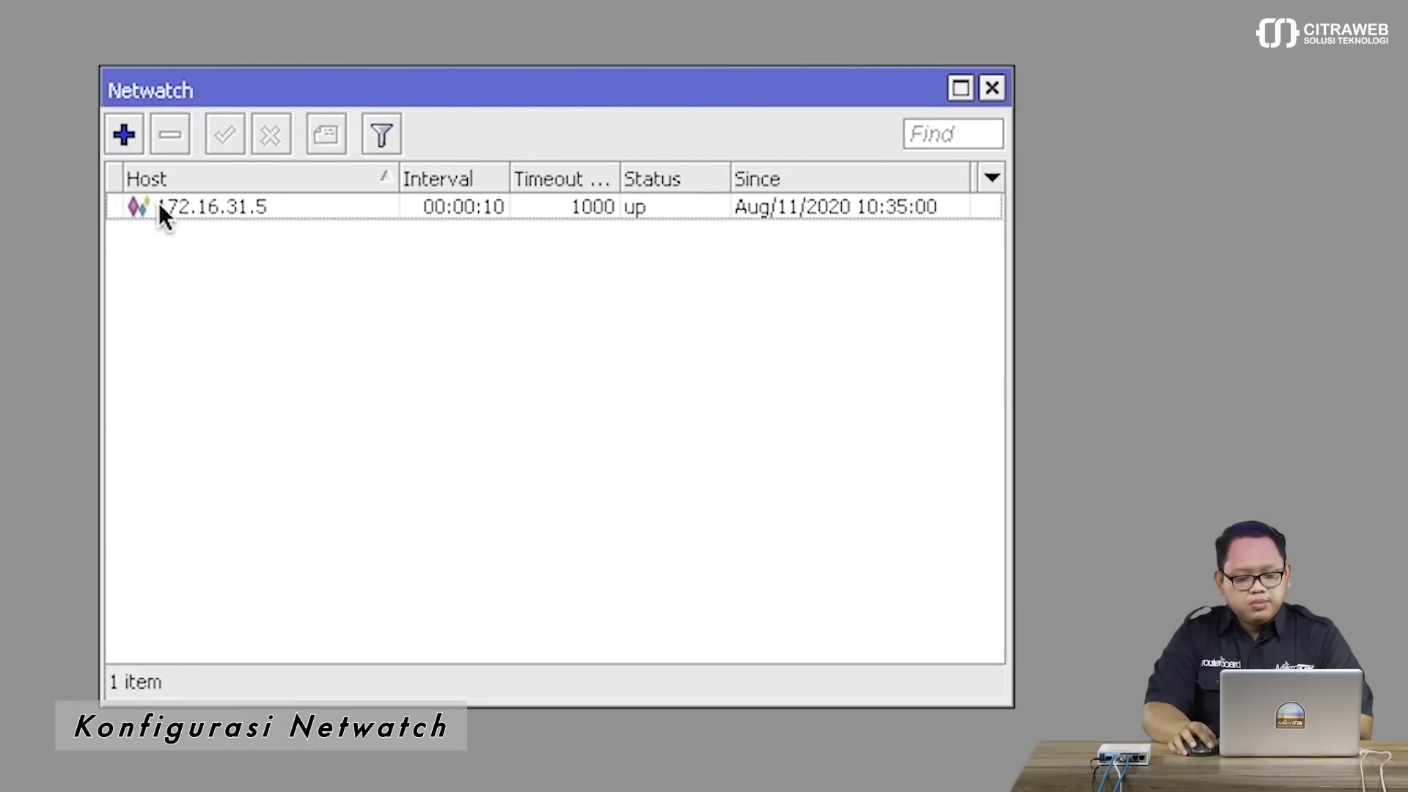
{"action": "double_click", "coordinate": [219, 205]}
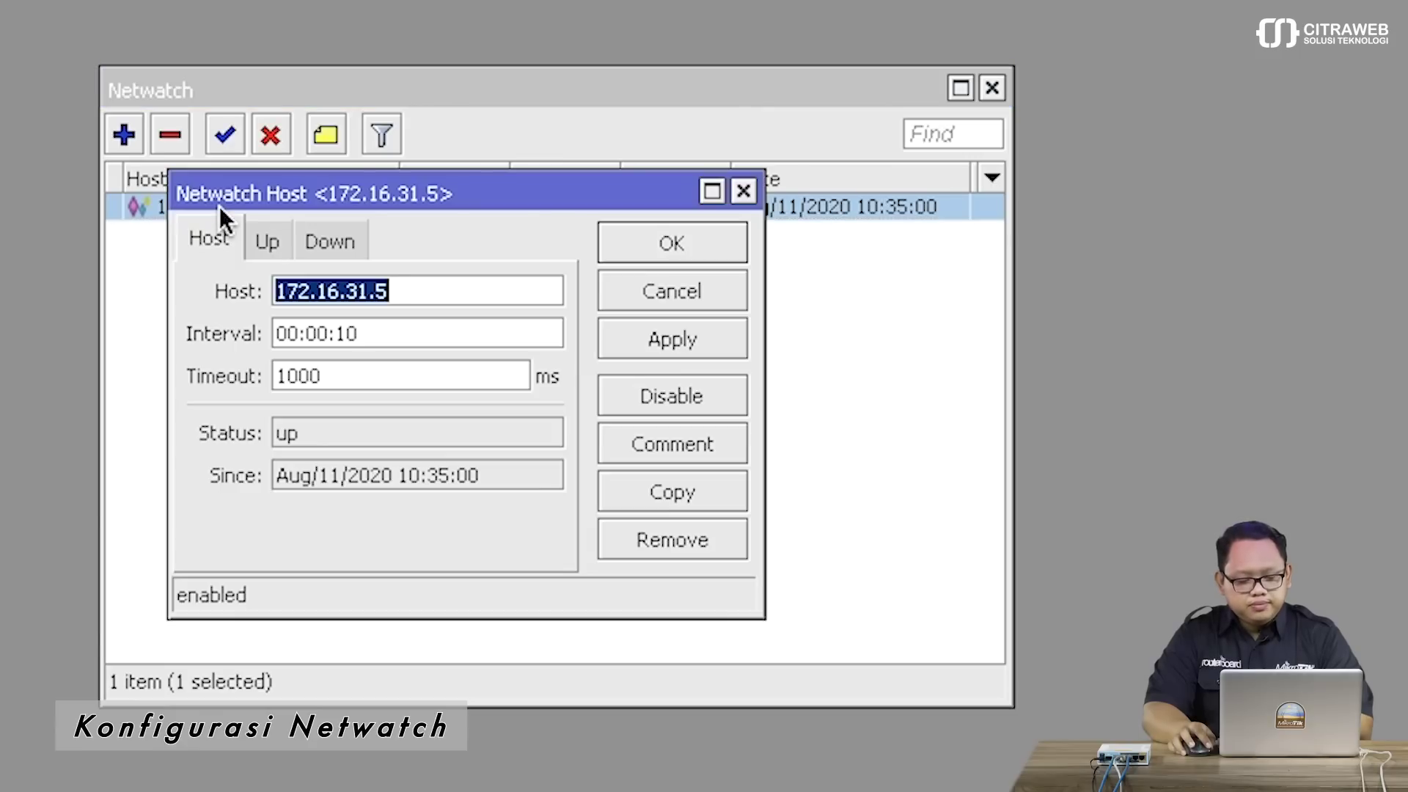
{"action": "left_click_drag", "start_coordinate": [283, 189], "coordinate": [388, 200]}
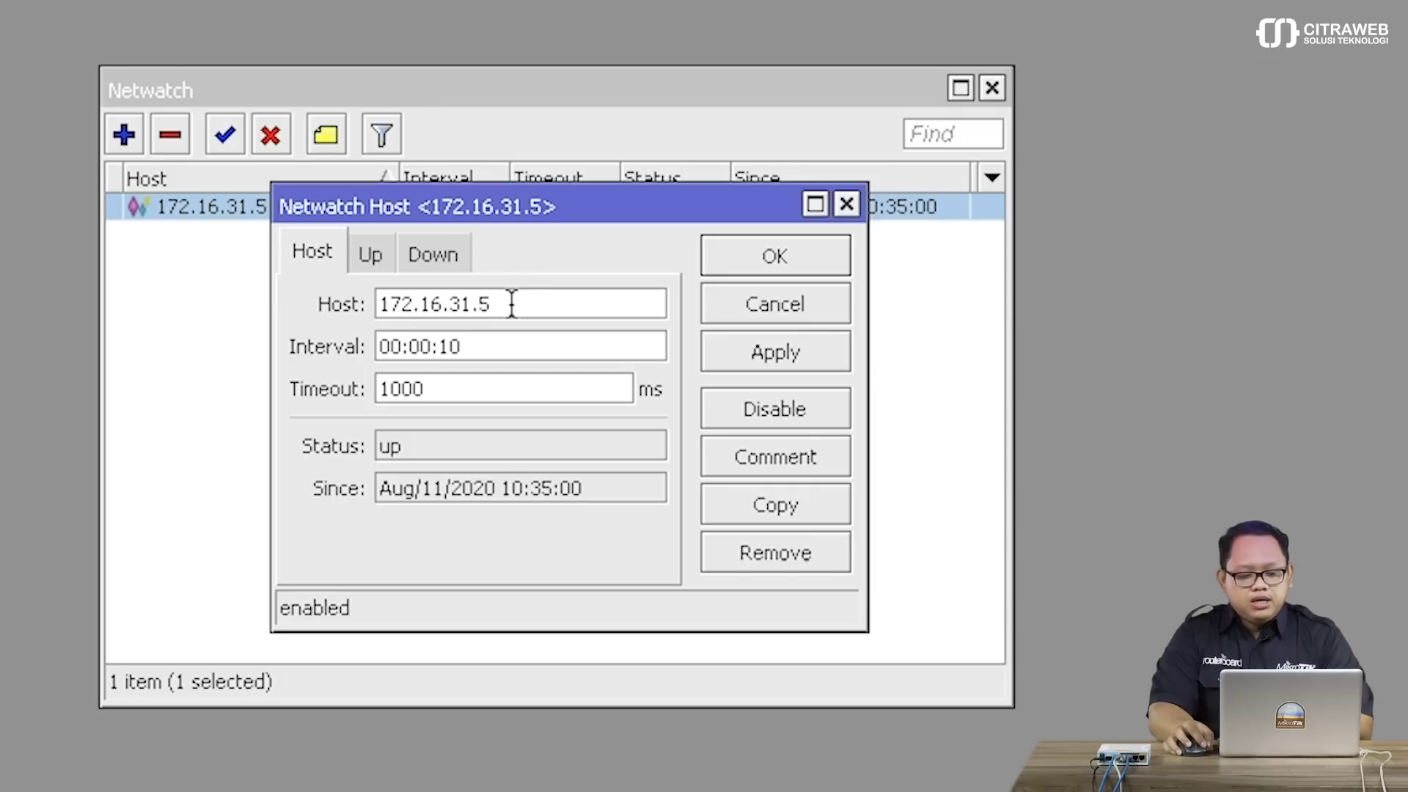
{"action": "left_click", "coordinate": [508, 350]}
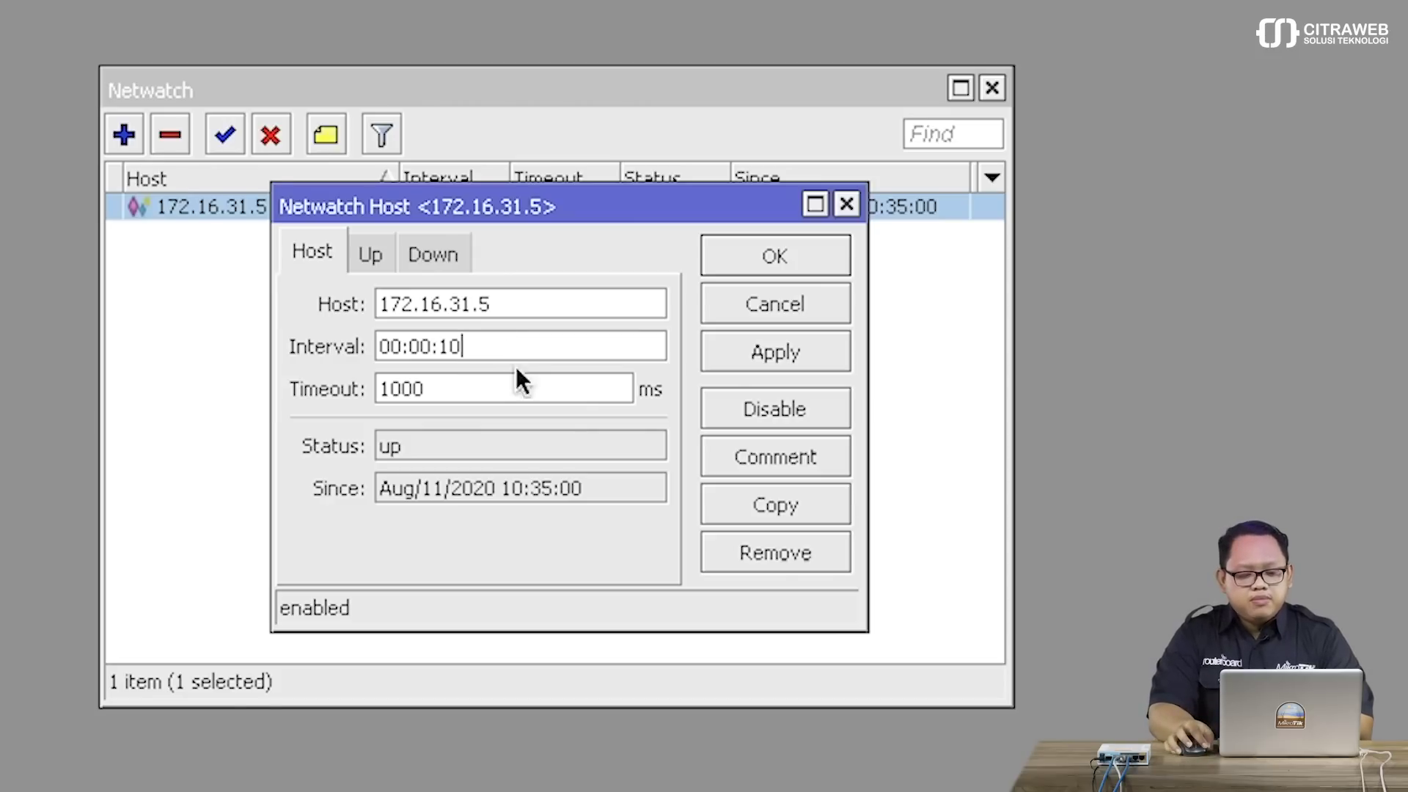
{"action": "left_click", "coordinate": [512, 386]}
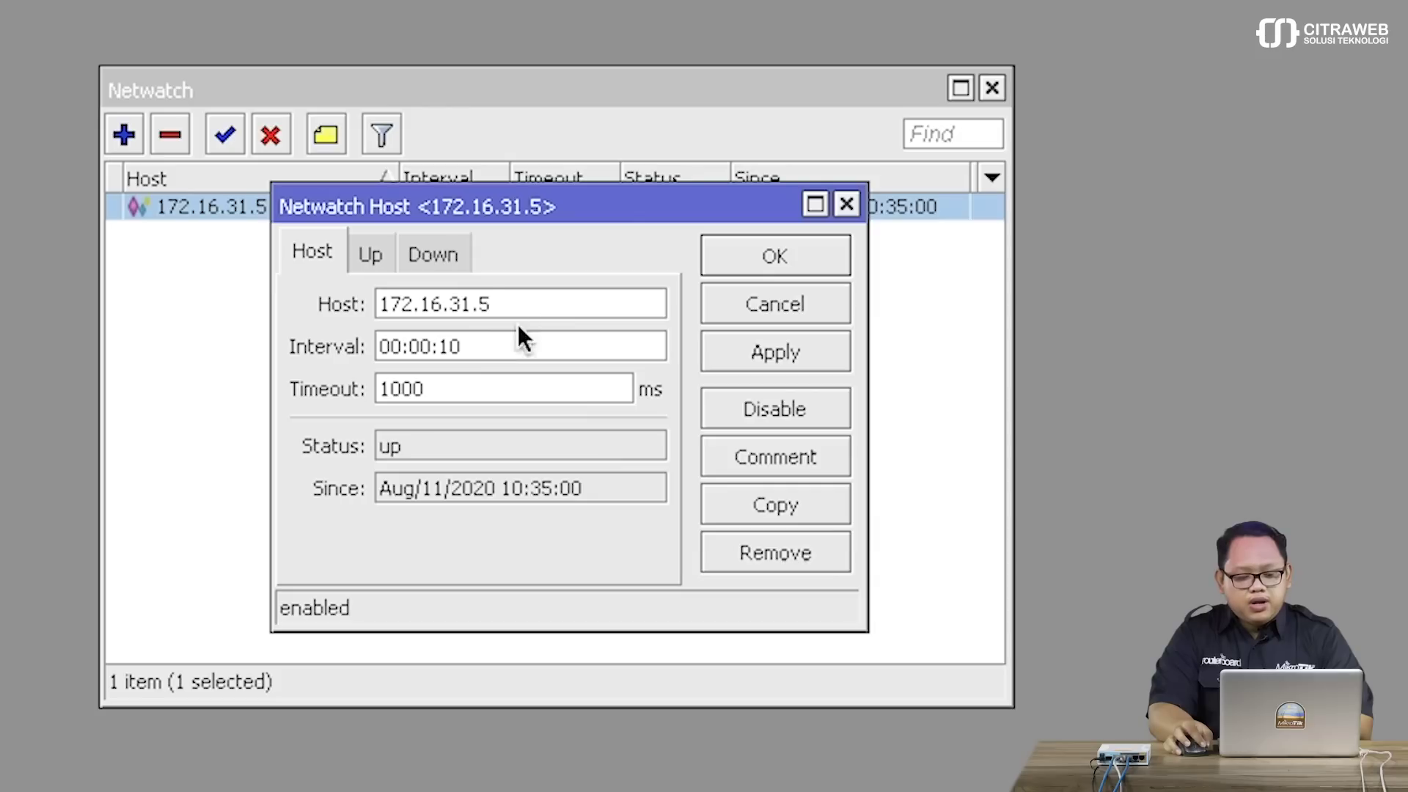
{"action": "left_click", "coordinate": [412, 446]}
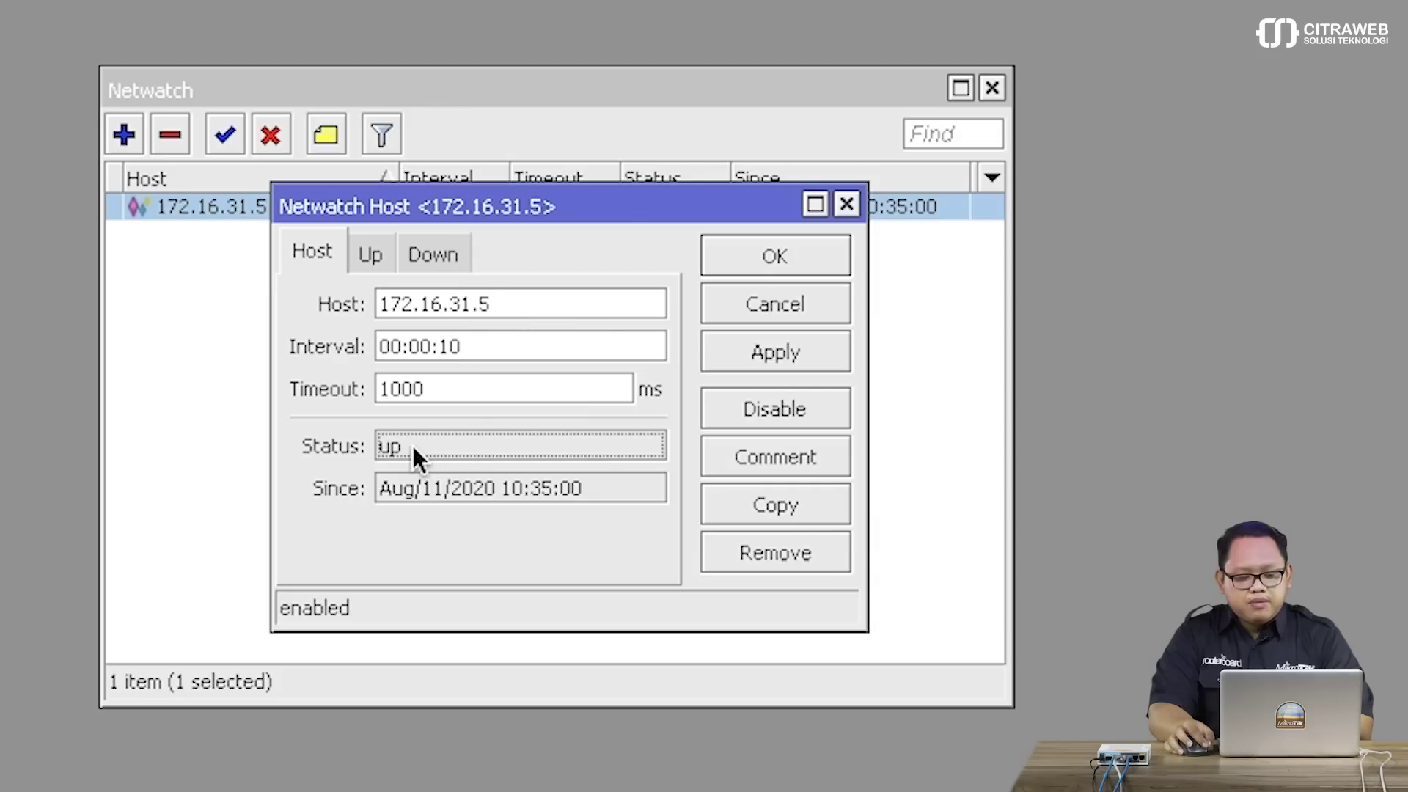
{"action": "left_click_drag", "start_coordinate": [392, 440], "coordinate": [433, 438]}
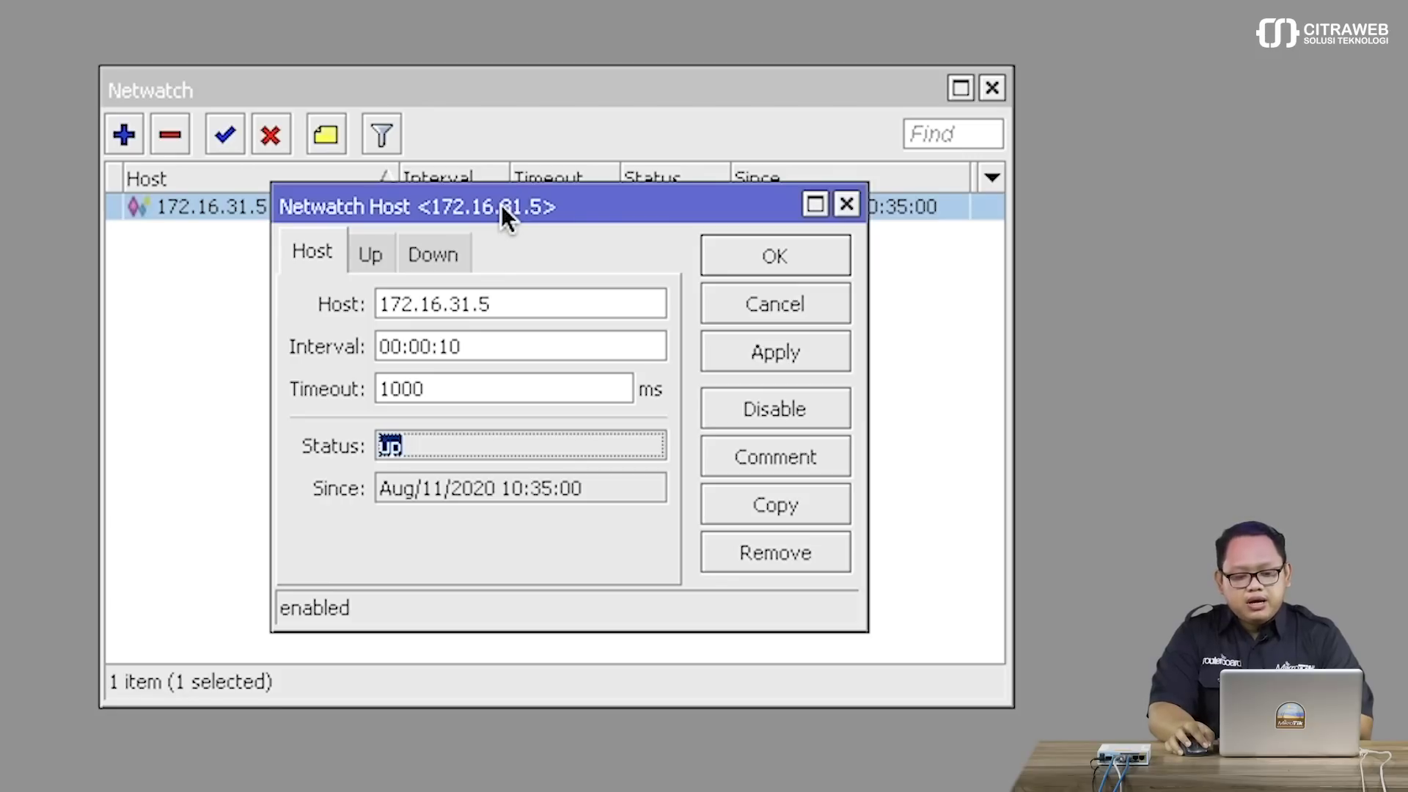
Step: Check which scripts the Netwatch host entry runs on its up and down events
{"action": "left_click", "coordinate": [372, 254]}
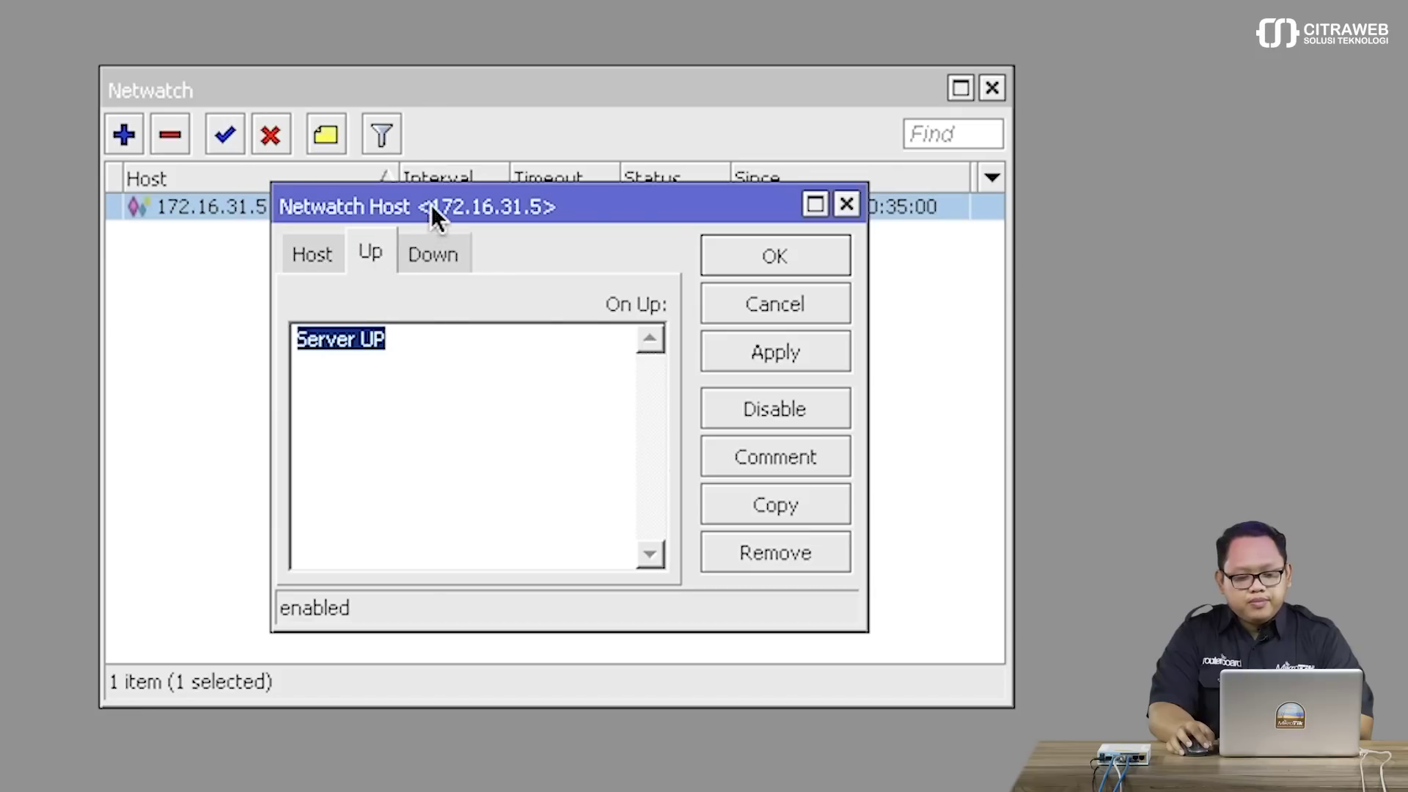
{"action": "left_click_drag", "start_coordinate": [434, 201], "coordinate": [510, 242]}
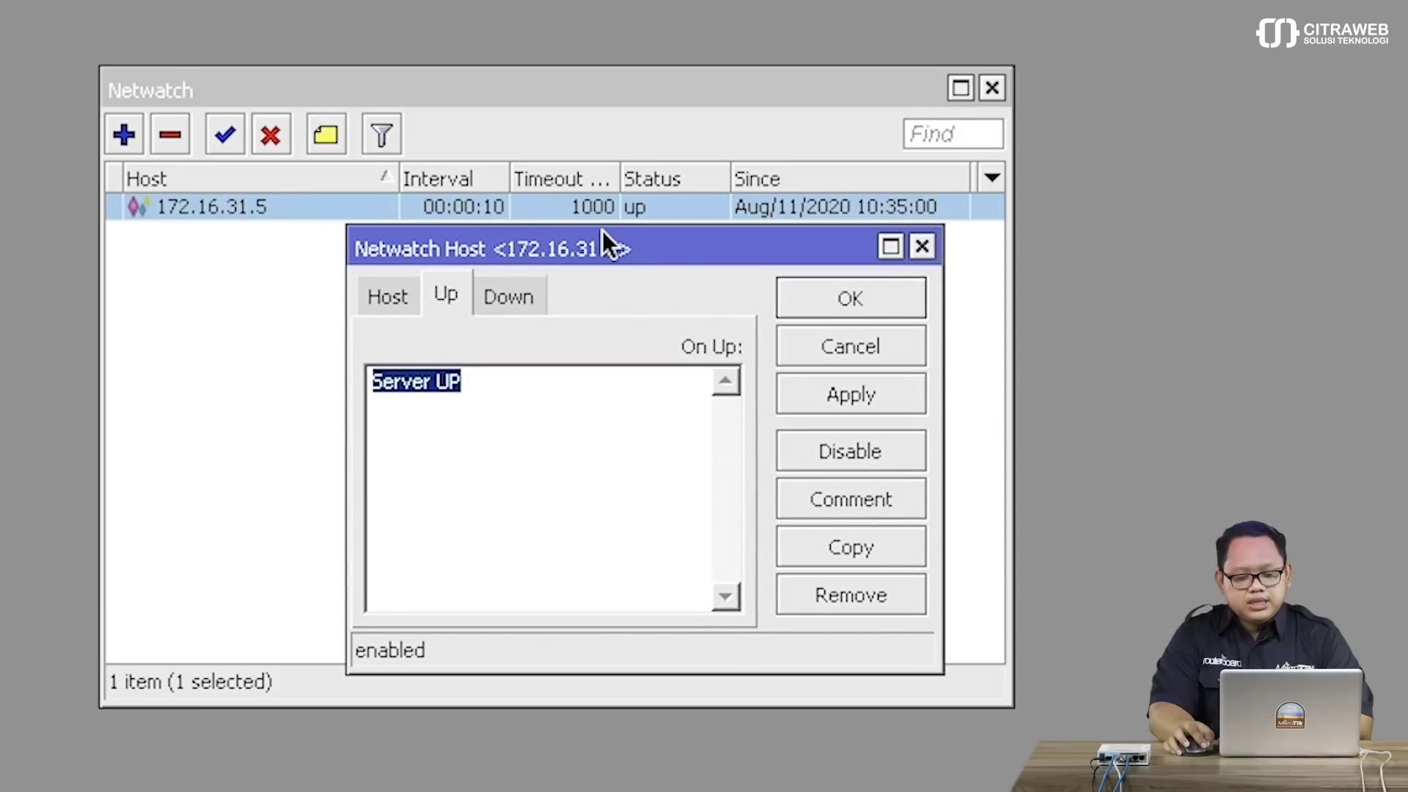
{"action": "left_click", "coordinate": [582, 405]}
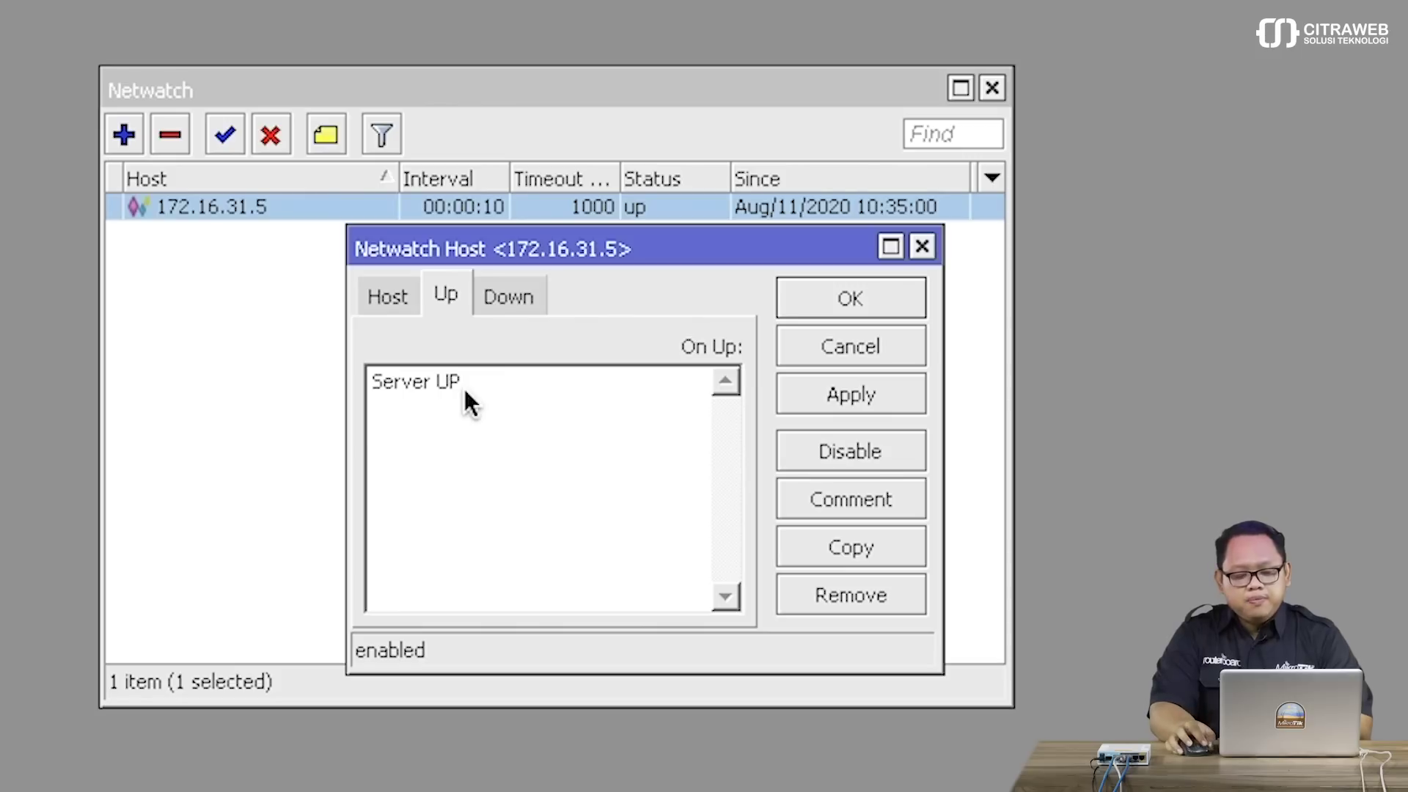
{"action": "left_click", "coordinate": [508, 295]}
{"action": "left_click", "coordinate": [513, 383]}
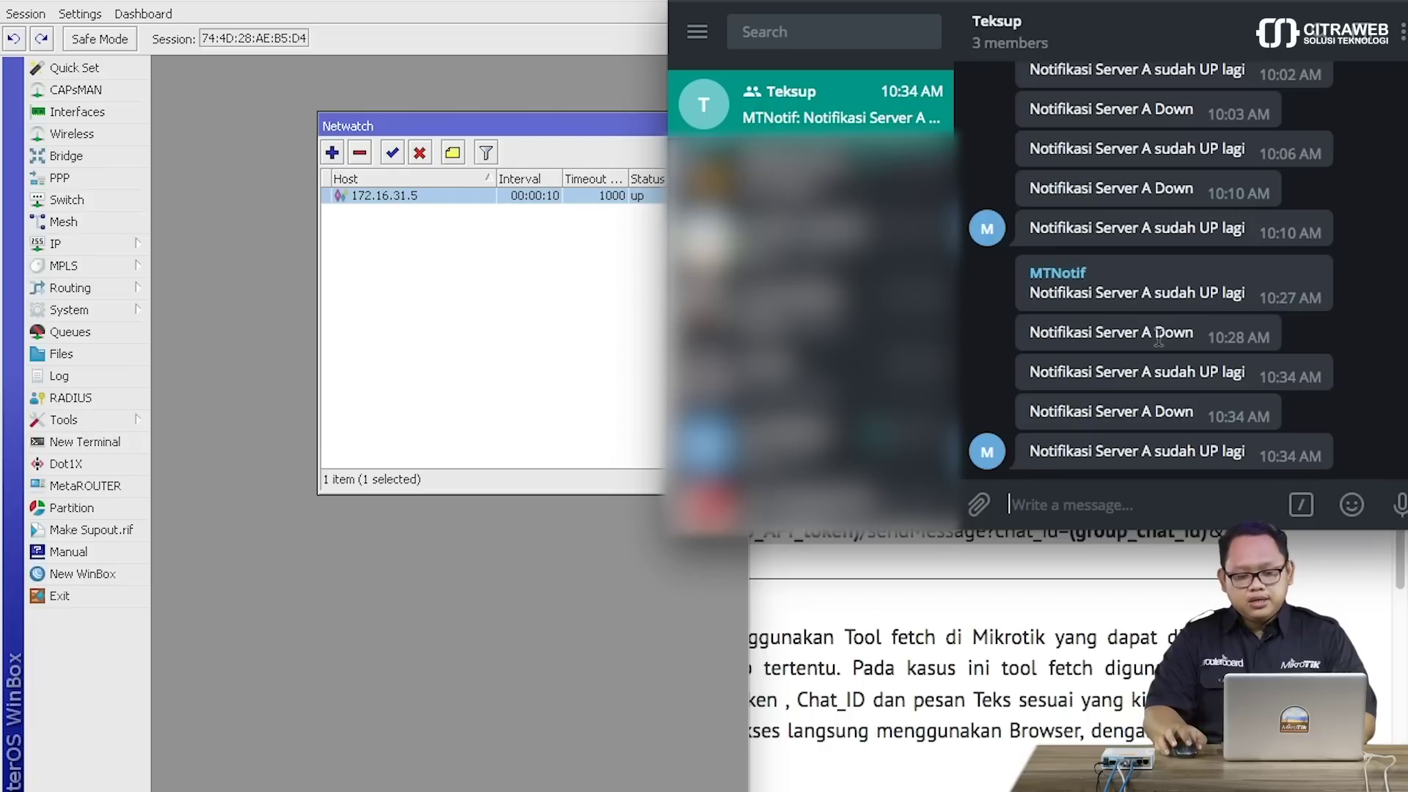
Step: Move the Netwatch window beside the Telegram group chat to watch the server status and notifications, and dismiss the browser window
{"action": "left_click", "coordinate": [511, 4]}
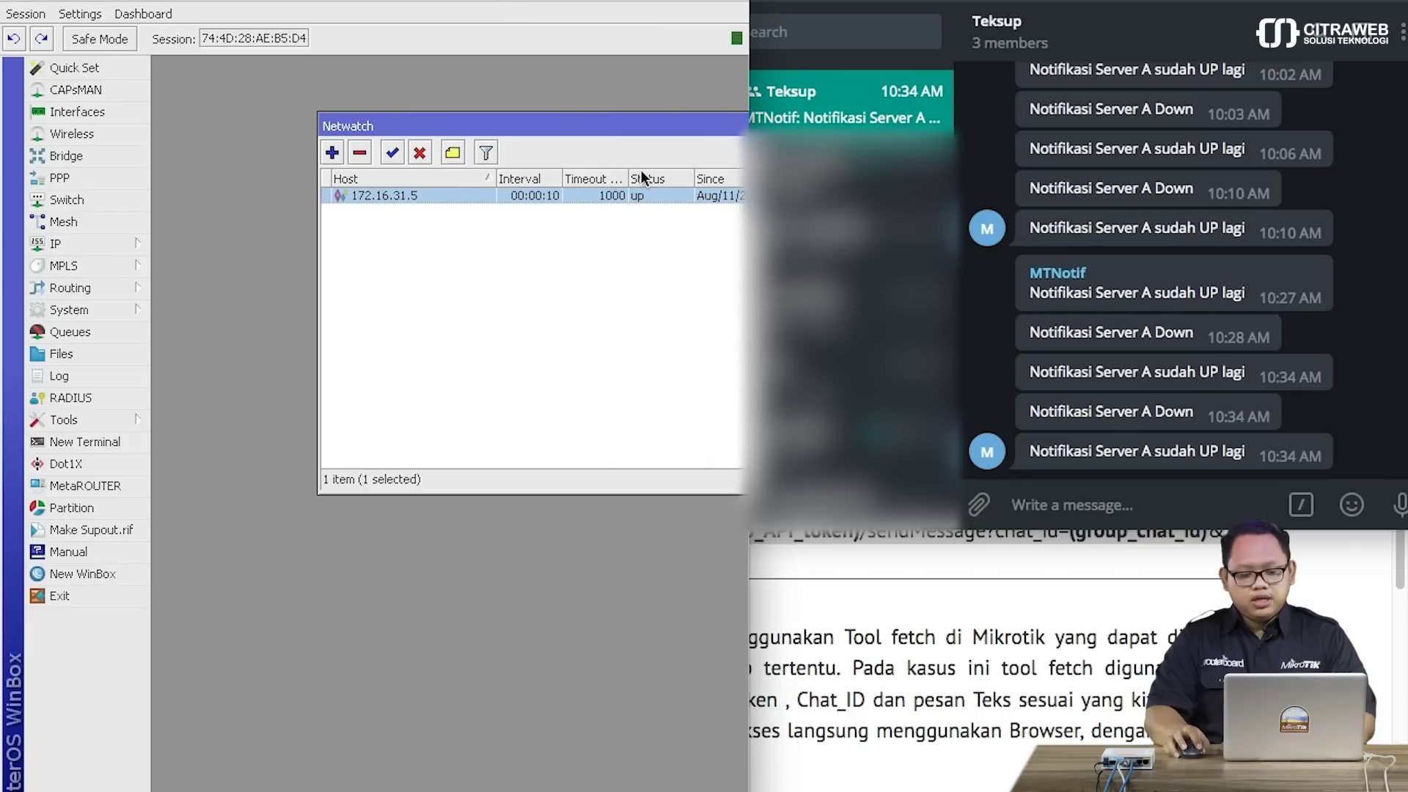
{"action": "left_click_drag", "start_coordinate": [638, 126], "coordinate": [531, 108]}
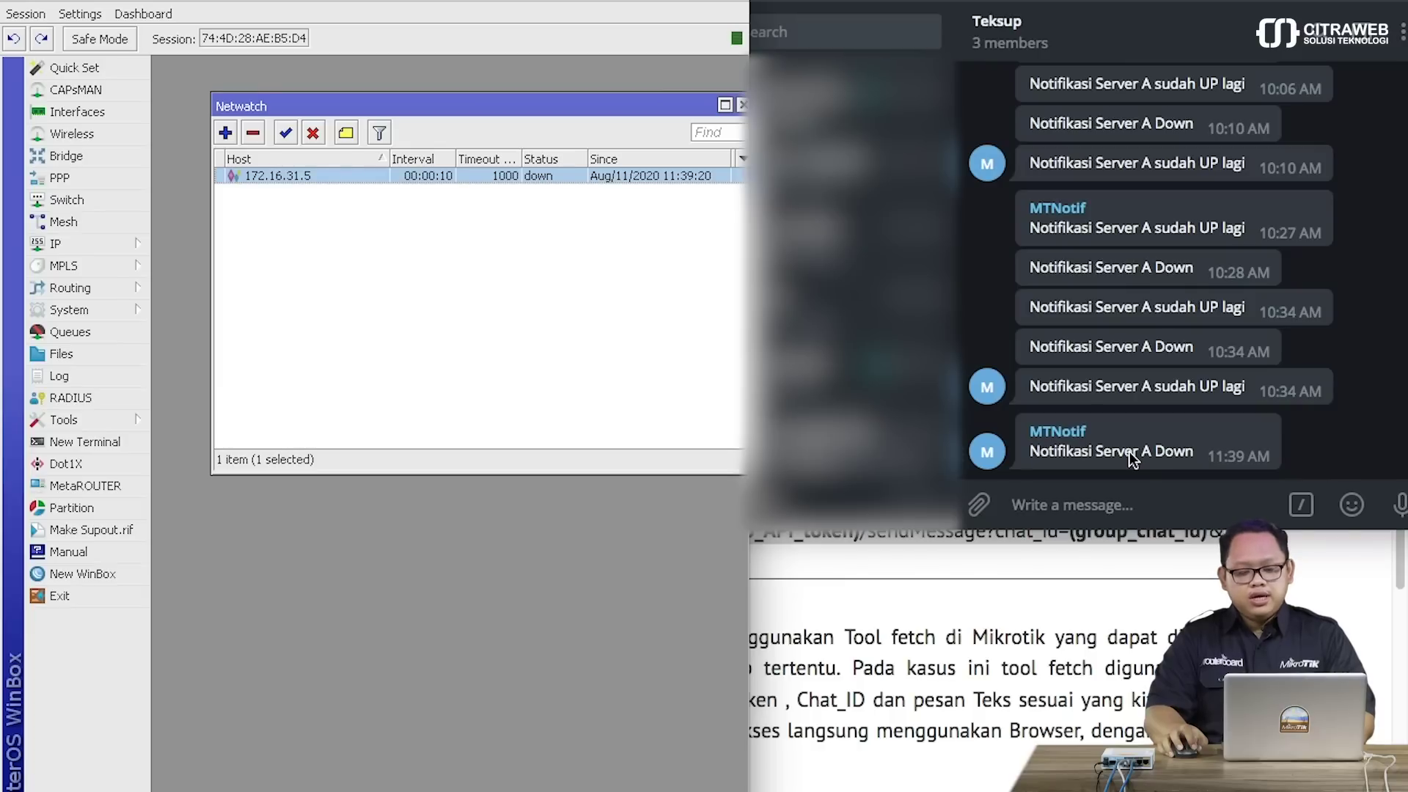
{"action": "left_click", "coordinate": [1156, 569]}
{"action": "left_click", "coordinate": [22, 5]}
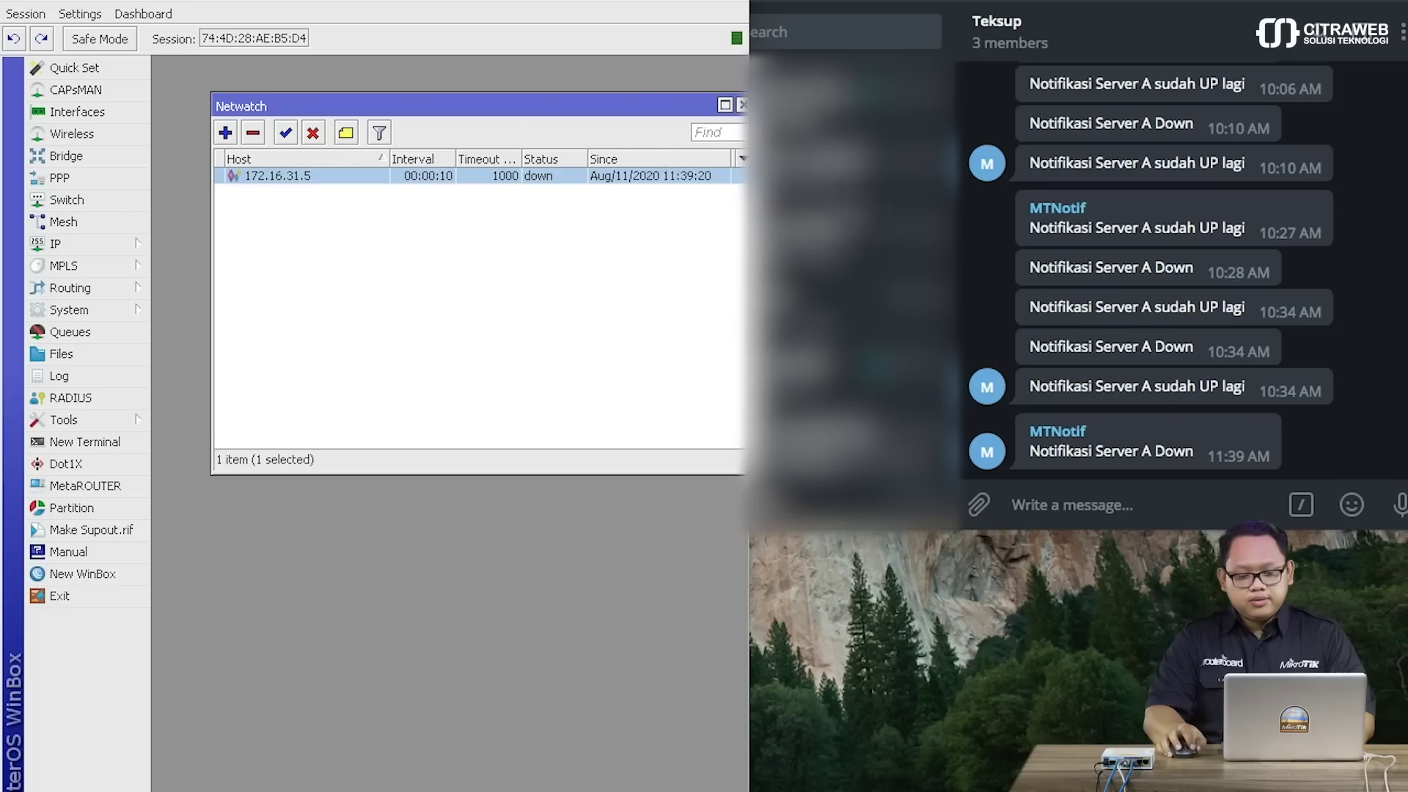